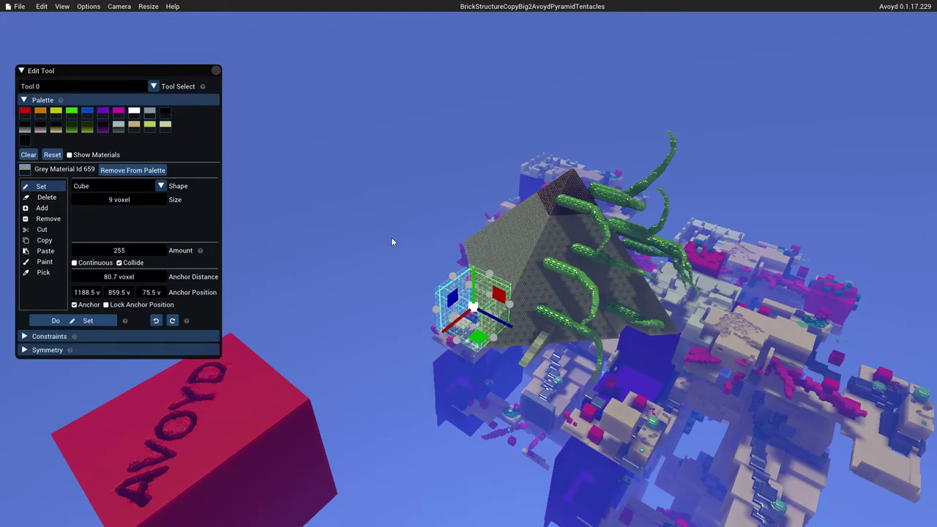
# - Load the VoxelDailies_Spaceship file as a brush
pyautogui.click(17, 5)
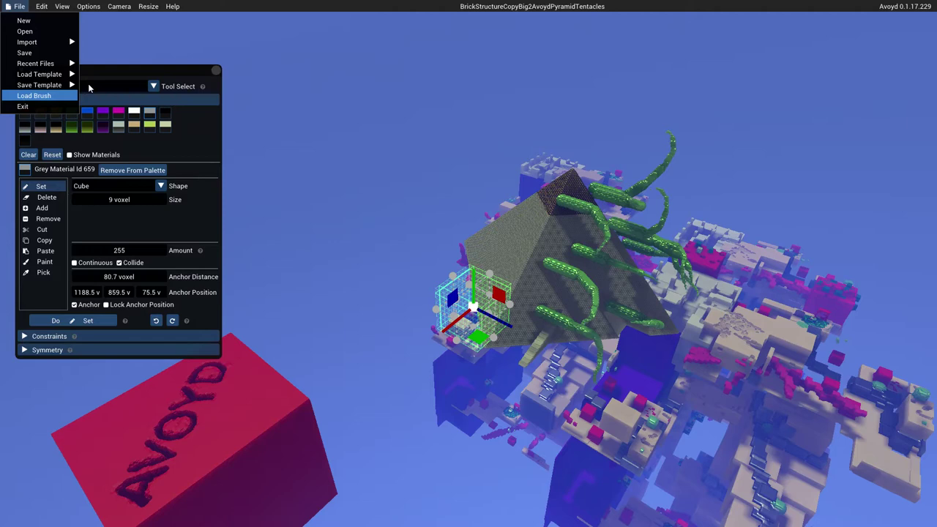
pyautogui.click(88, 6)
pyautogui.click(19, 6)
pyautogui.click(33, 95)
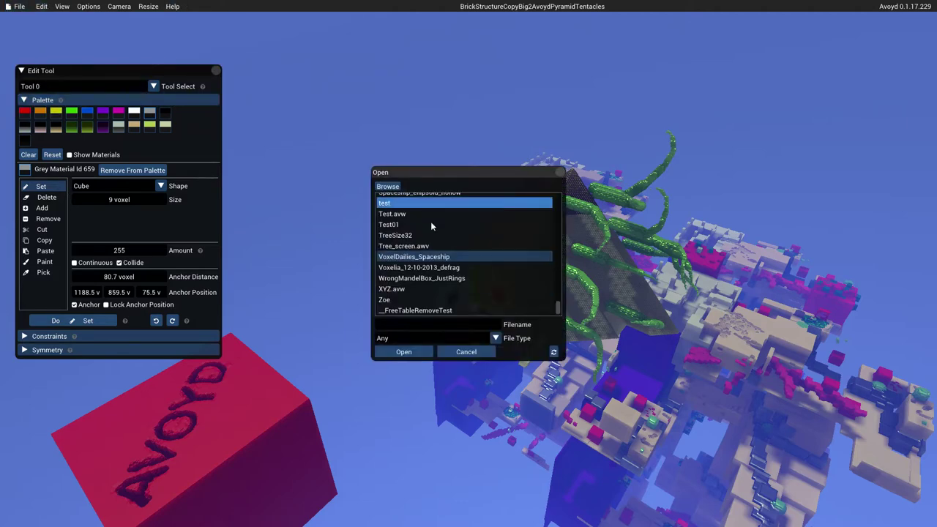
pyautogui.click(384, 260)
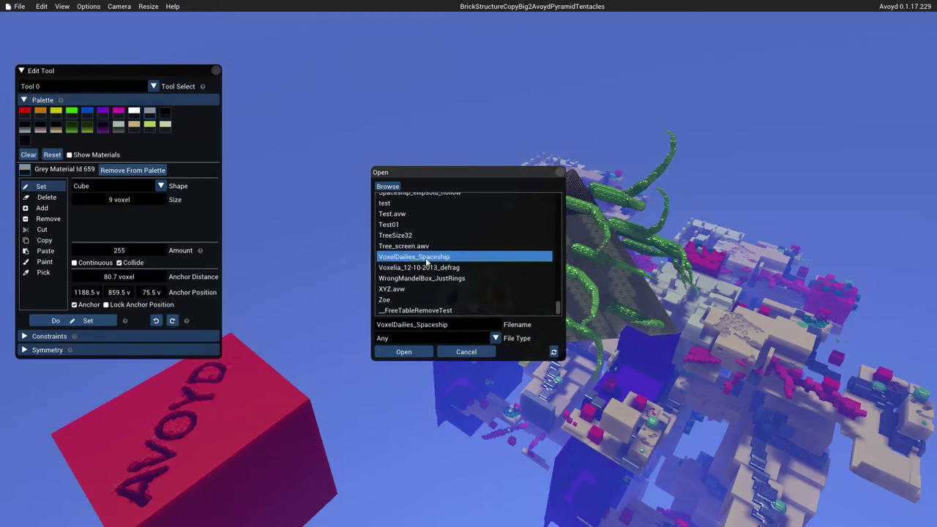
pyautogui.click(404, 352)
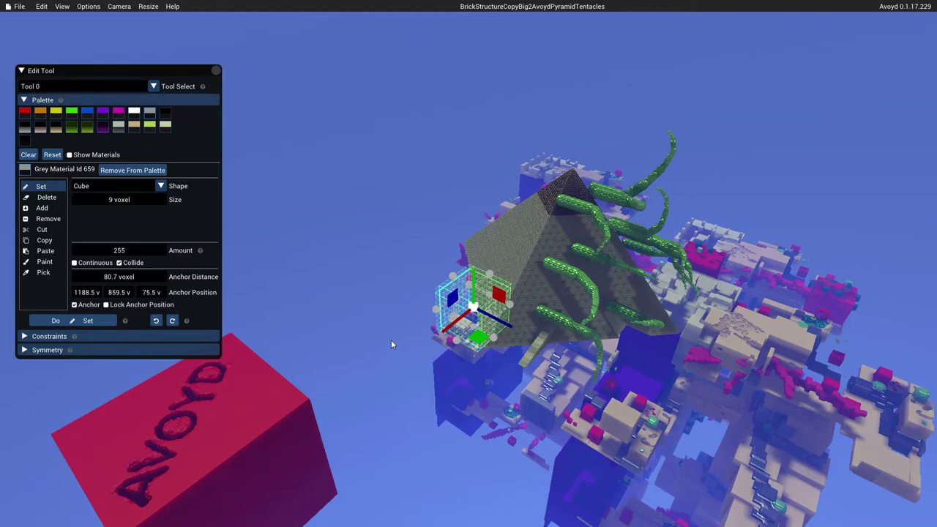
# - Paste two anchored copies of the spaceship side by side above the pyramid area, the second at 1103, 860, 70
pyautogui.click(44, 250)
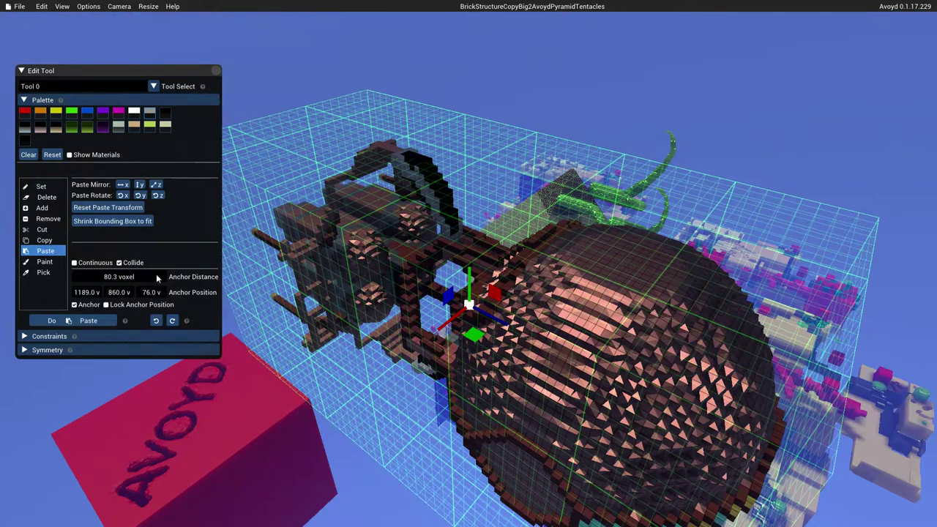
pyautogui.moveTo(410, 314); pyautogui.dragTo(322, 373, button='right')
pyautogui.press('s')
pyautogui.press('d')
pyautogui.moveTo(459, 290); pyautogui.dragTo(458, 289, button='right')
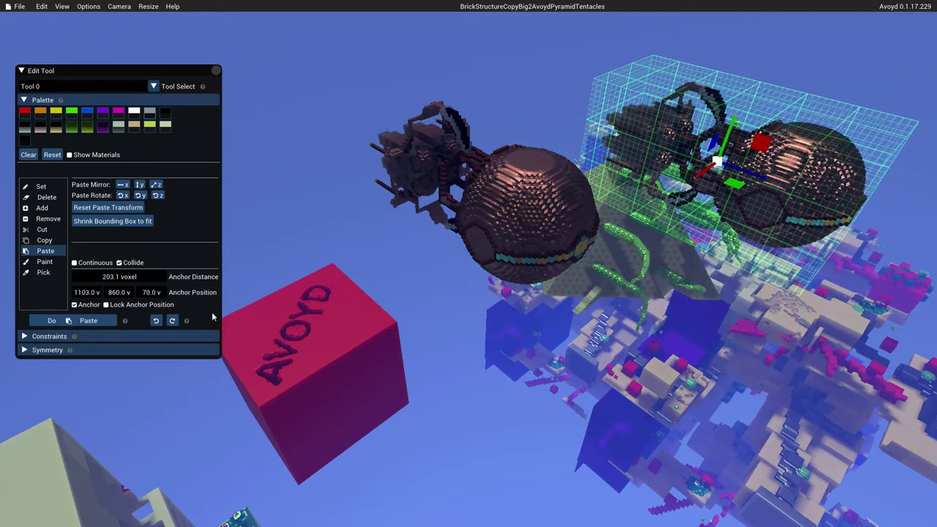
pyautogui.click(69, 322)
# - Turn off the anchor and paste two smaller-looking spaceships from a greater tool distance onto the side of the red AVOYD block
pyautogui.click(87, 304)
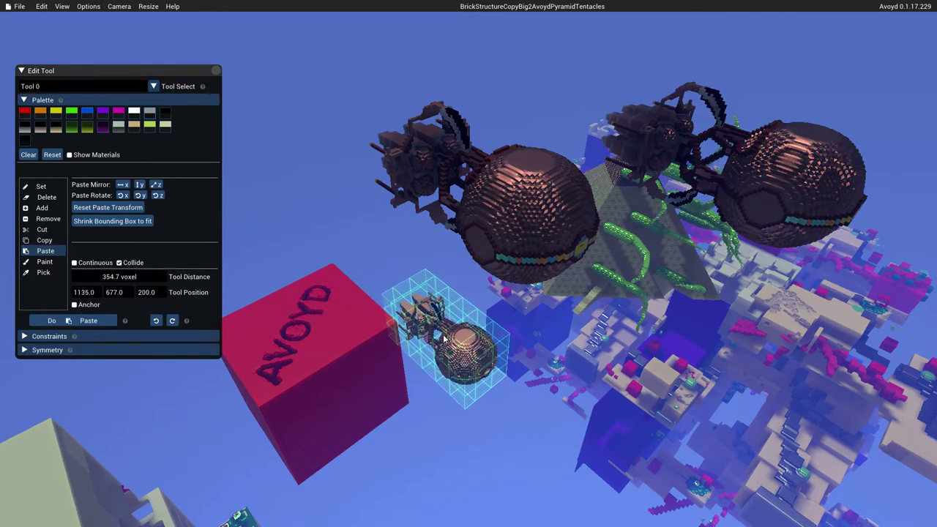
pyautogui.scroll(-5, 444, 339)
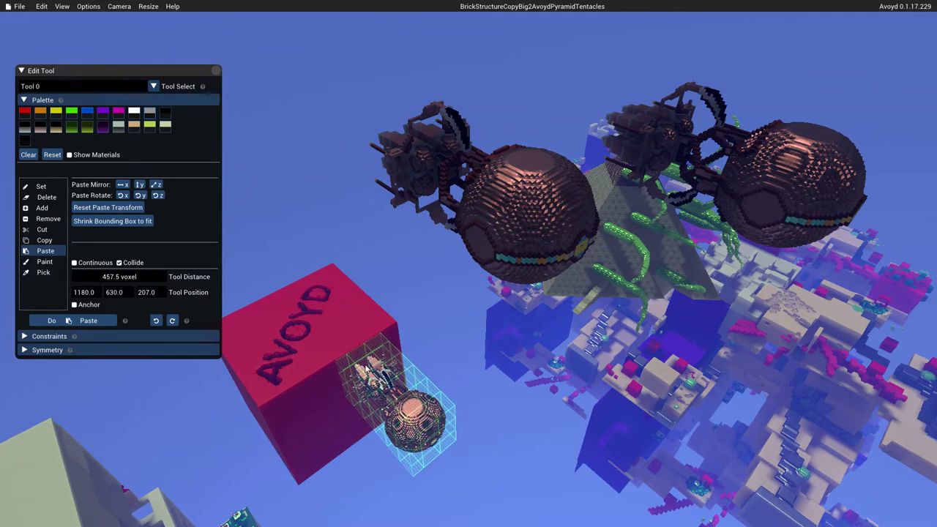
pyautogui.click(366, 370)
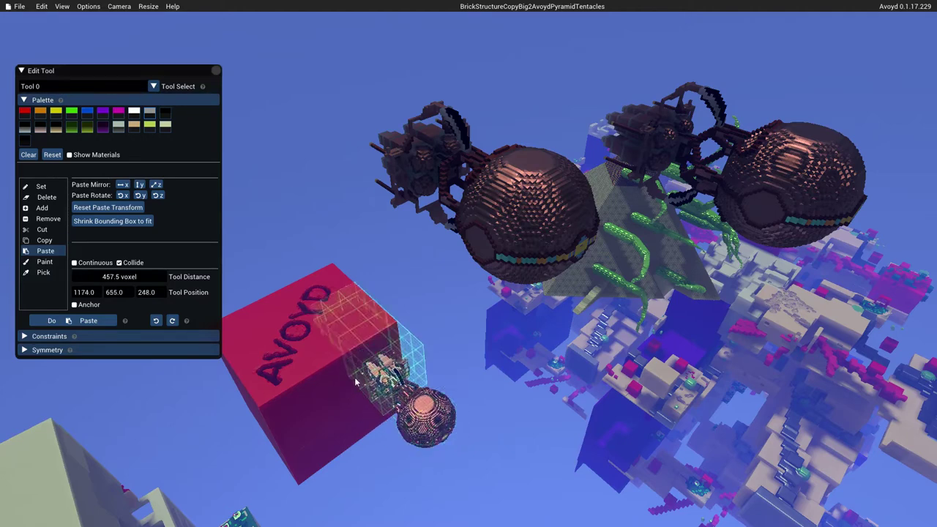
pyautogui.click(301, 421)
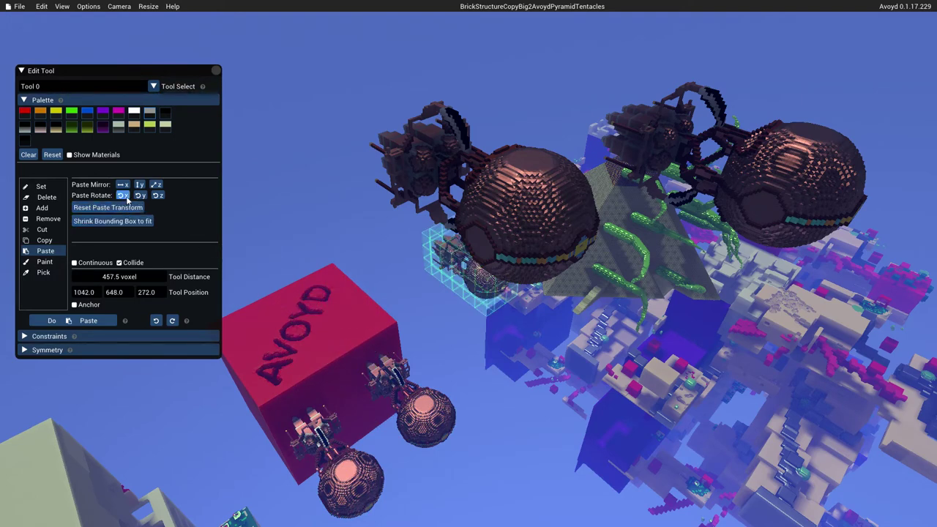
# - Anchor the paste preview and move it over the top of the red AVOYD block, to about 1208, 770, 220
pyautogui.click(75, 304)
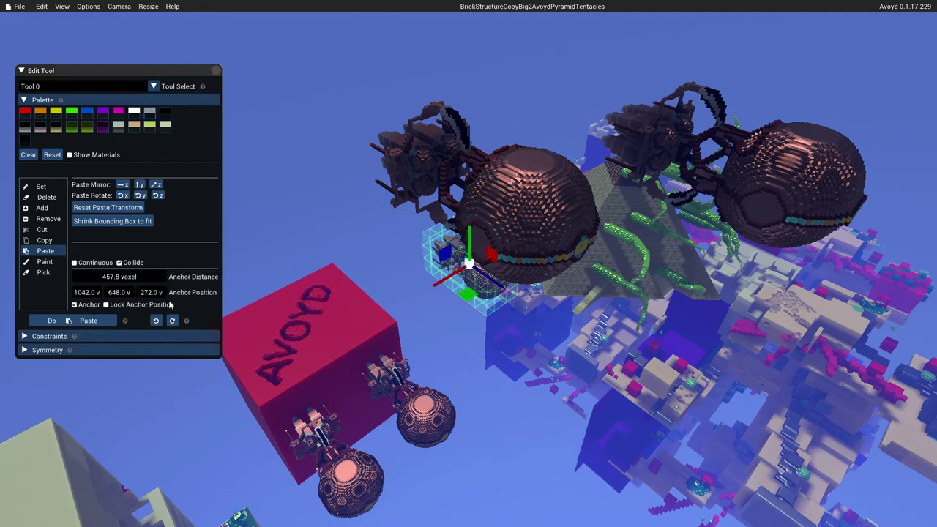
pyautogui.moveTo(469, 296); pyautogui.dragTo(359, 319)
pyautogui.moveTo(357, 271); pyautogui.dragTo(330, 156)
pyautogui.moveTo(333, 191); pyautogui.dragTo(301, 306)
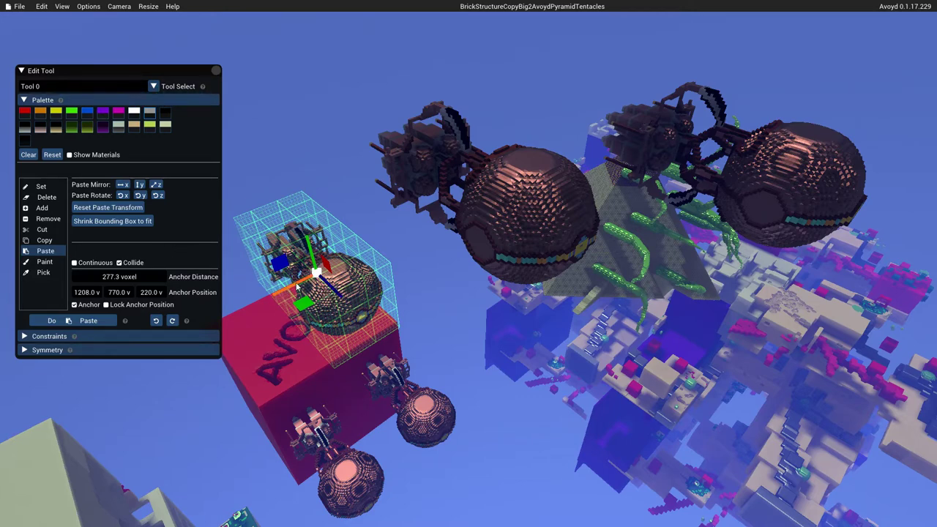
# - Rotate the spaceship about X and, with the anchor off, paste two upright copies on top of the AVOYD block
pyautogui.click(123, 196)
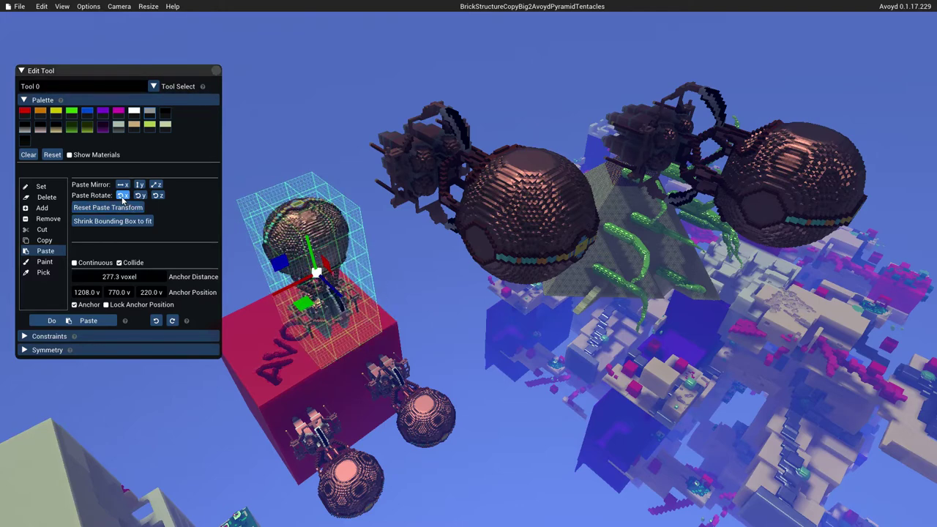
pyautogui.moveTo(311, 258); pyautogui.dragTo(326, 308)
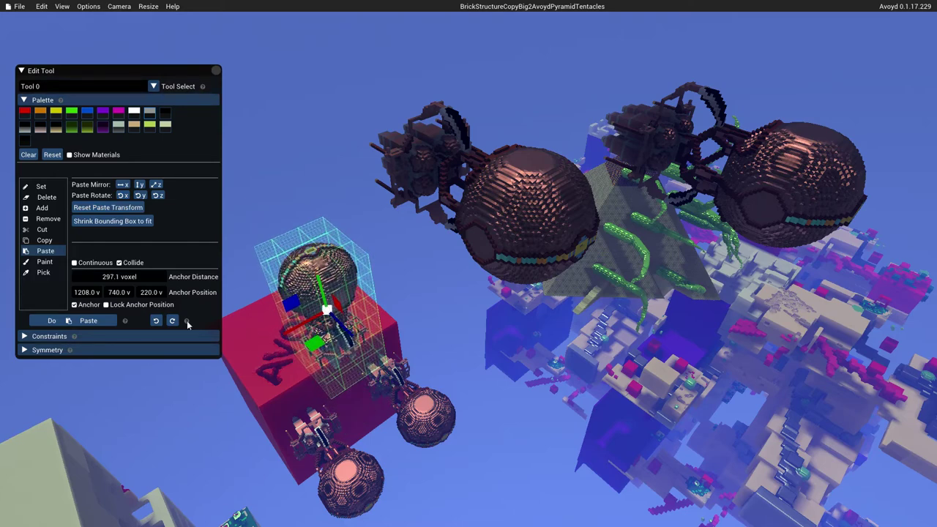
pyautogui.click(82, 307)
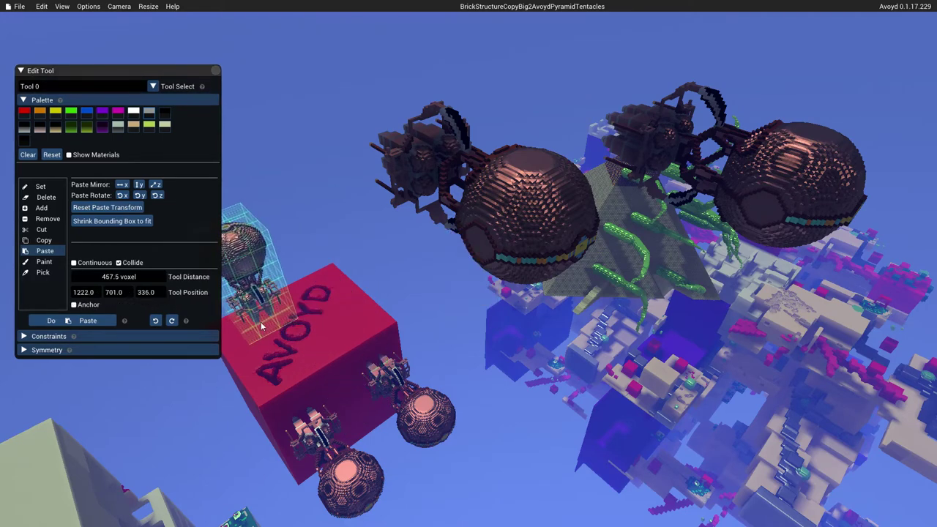
pyautogui.click(255, 330)
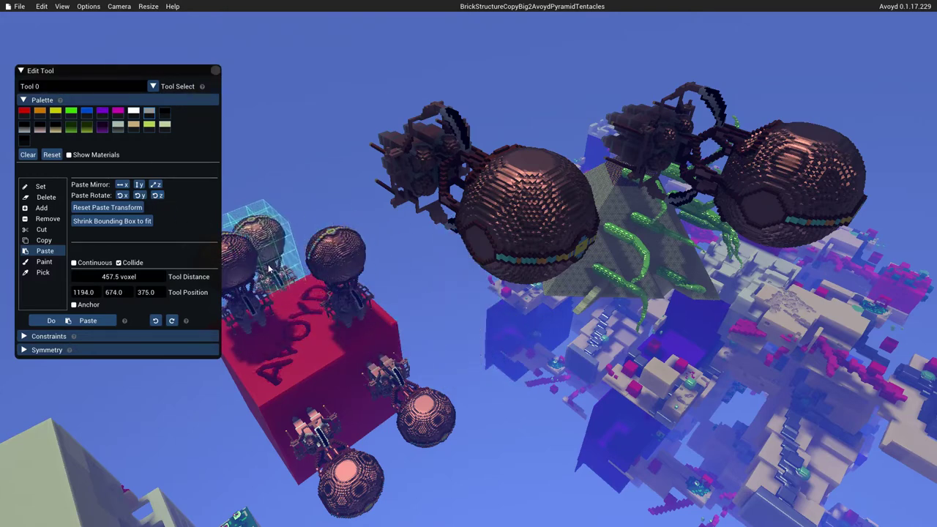
# - Anchor the preview in the open space beside the AVOYD block at about 1131, 648, 110 and mirror it along Y
pyautogui.click(99, 303)
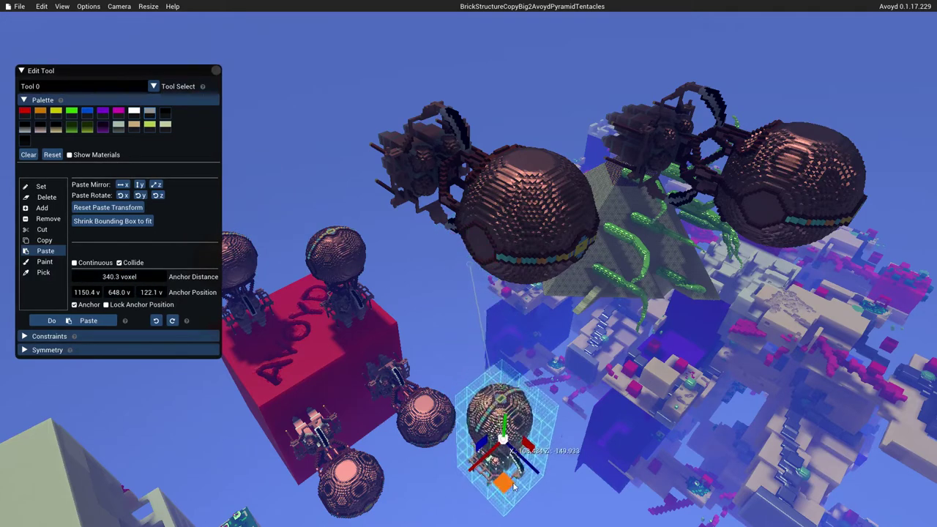
pyautogui.moveTo(451, 504); pyautogui.dragTo(337, 524, button='right')
pyautogui.moveTo(469, 264); pyautogui.dragTo(578, 146, button='right')
pyautogui.moveTo(432, 485); pyautogui.dragTo(432, 485, button='right')
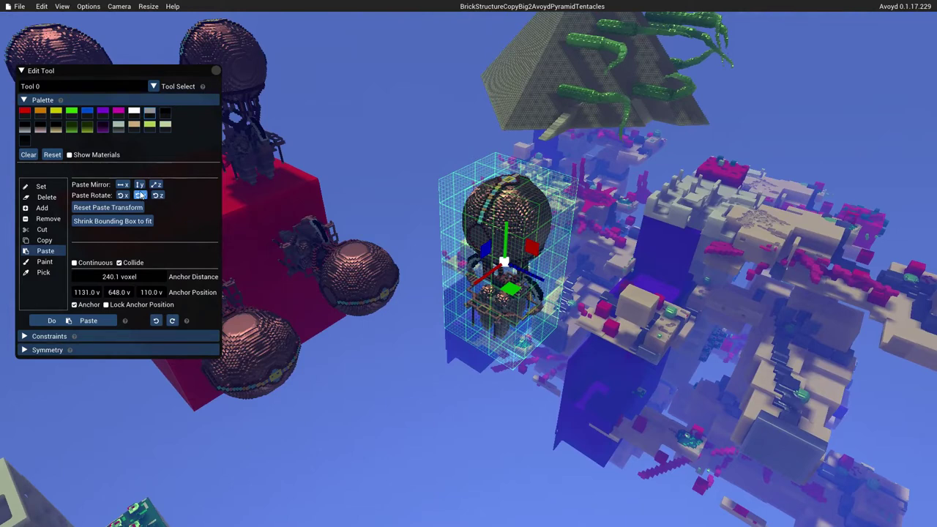
pyautogui.click(139, 186)
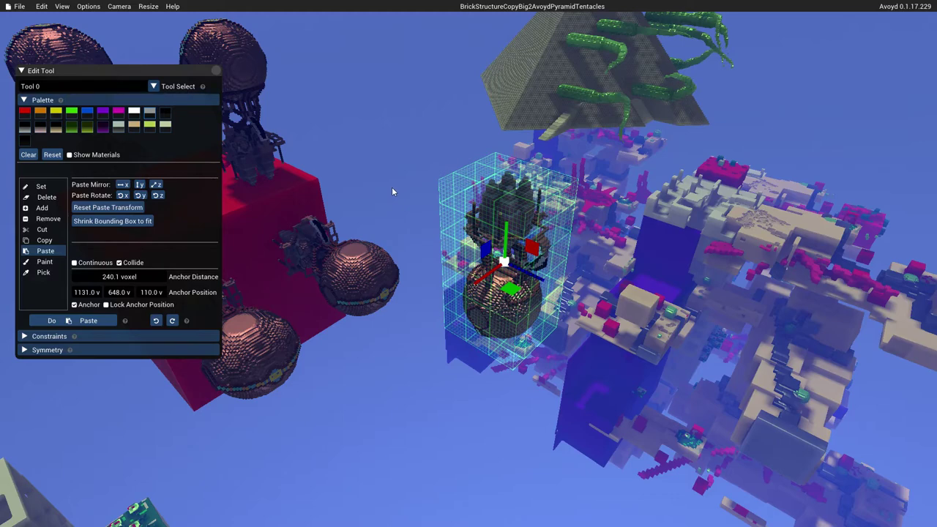
pyautogui.moveTo(394, 192); pyautogui.dragTo(380, 176, button='right')
pyautogui.press('s')
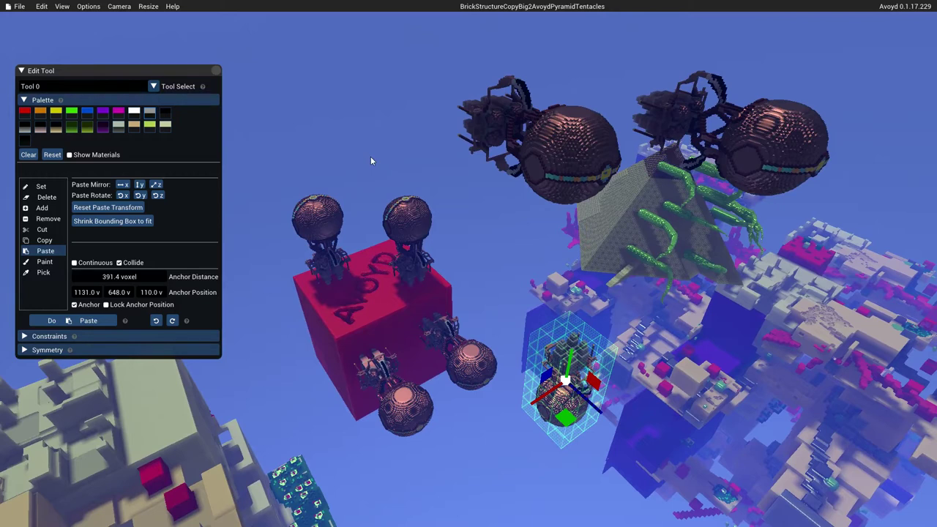
# - Open the recent file Environment_MikeLovesRobots02, discarding the unsaved changes to the current world
pyautogui.click(20, 6)
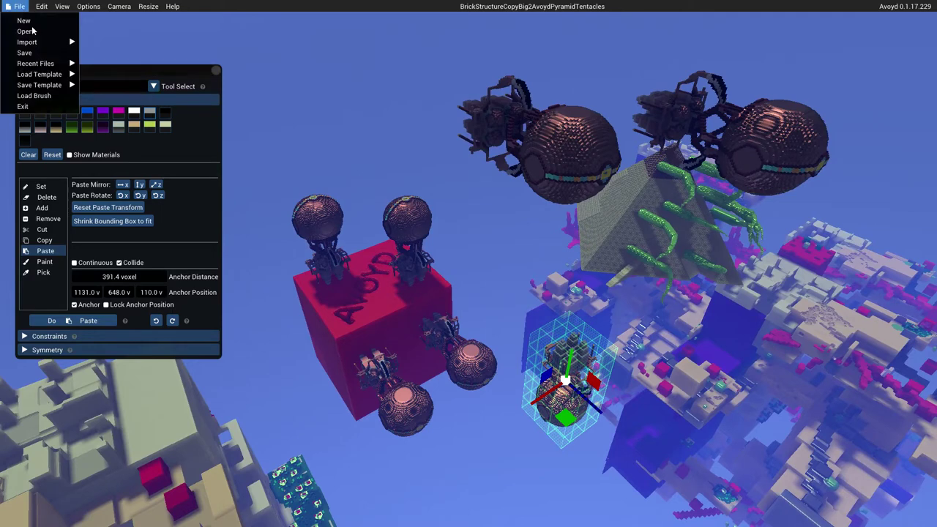
pyautogui.moveTo(71, 65)
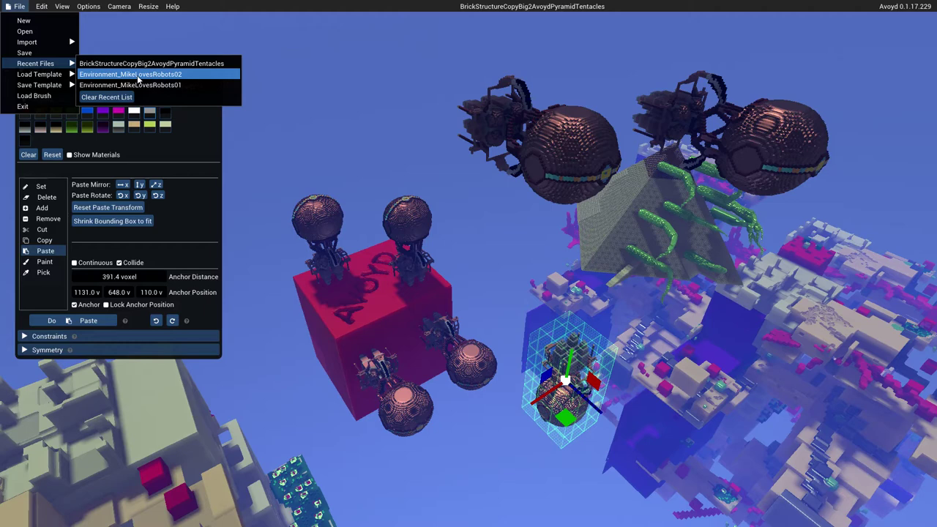
pyautogui.click(138, 75)
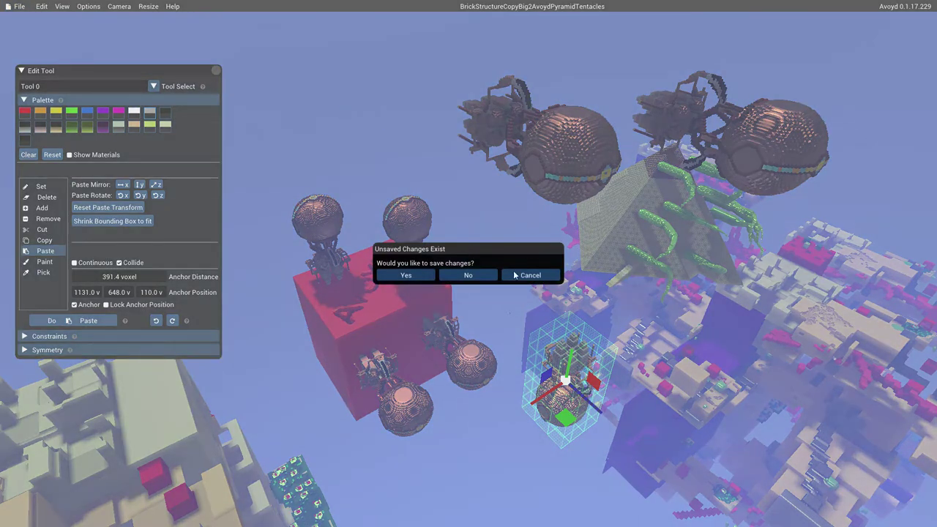
pyautogui.click(476, 276)
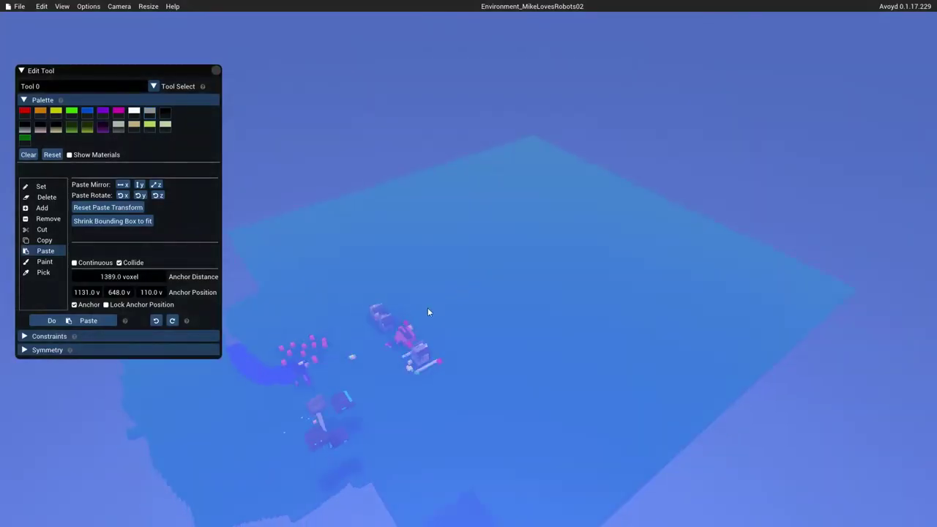
# - Move the camera down to the street and examine the houses, lake, hovering ships and orange trees in the environment
pyautogui.rightClick(382, 350)
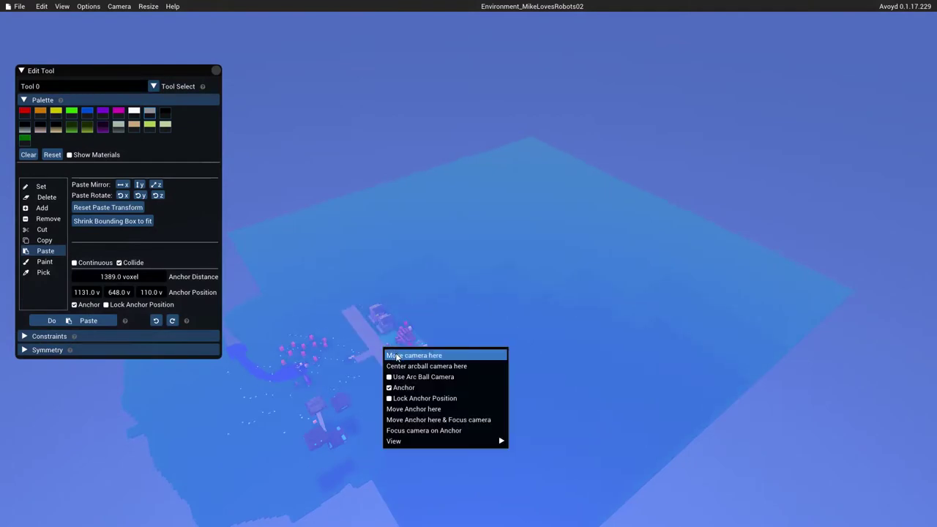
pyautogui.click(396, 356)
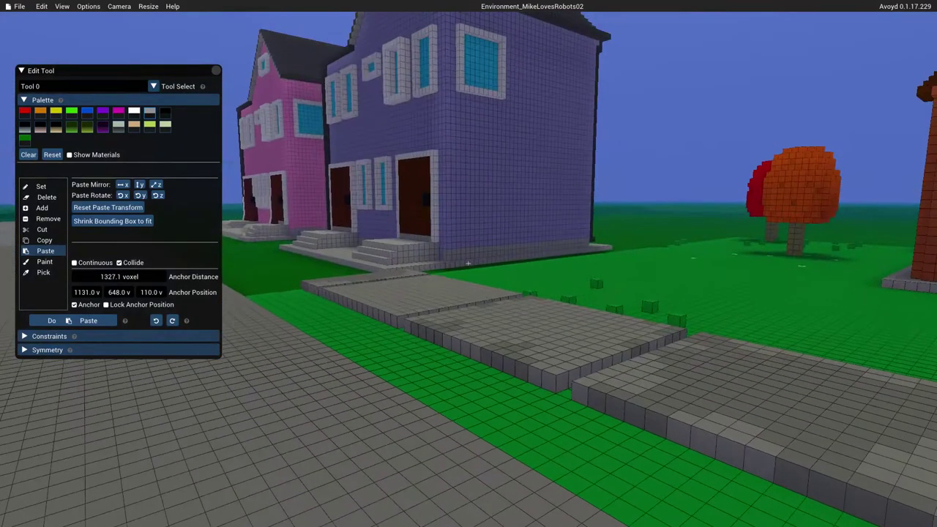
pyautogui.press('w')
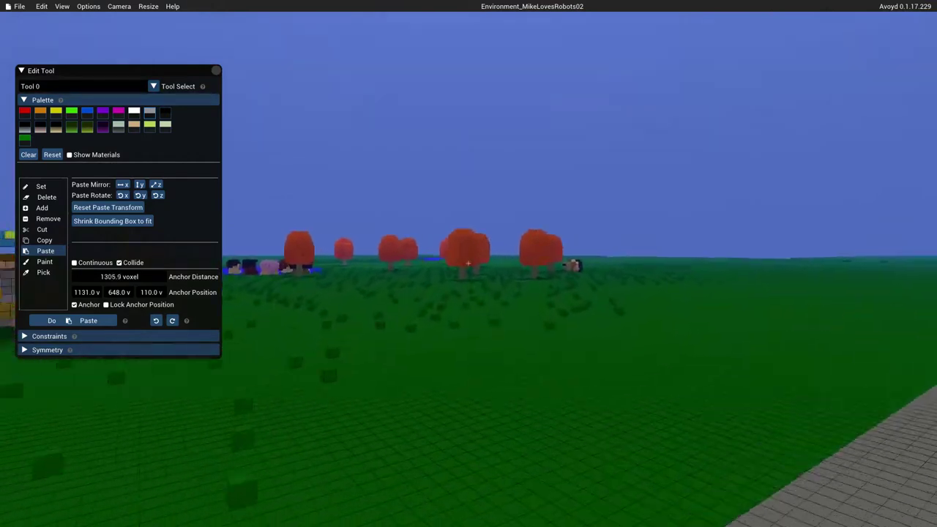
pyautogui.press('space')
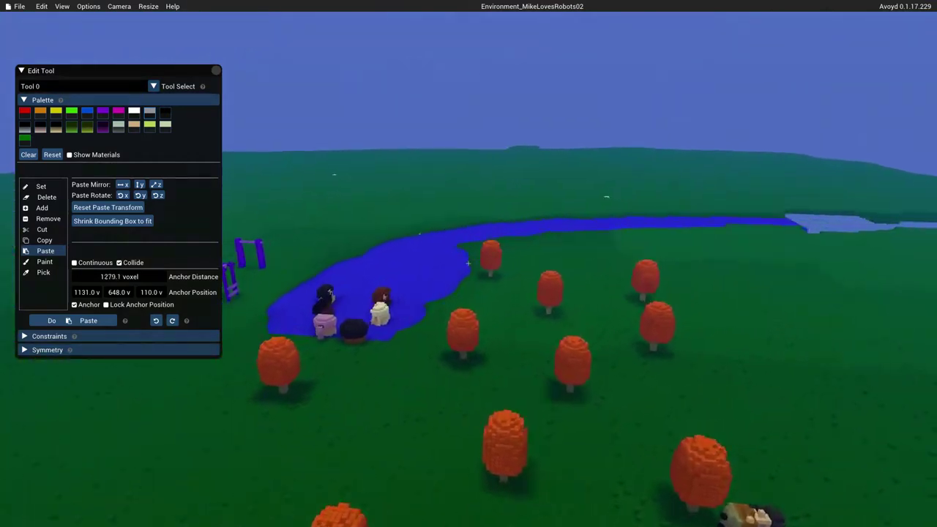
pyautogui.press('d')
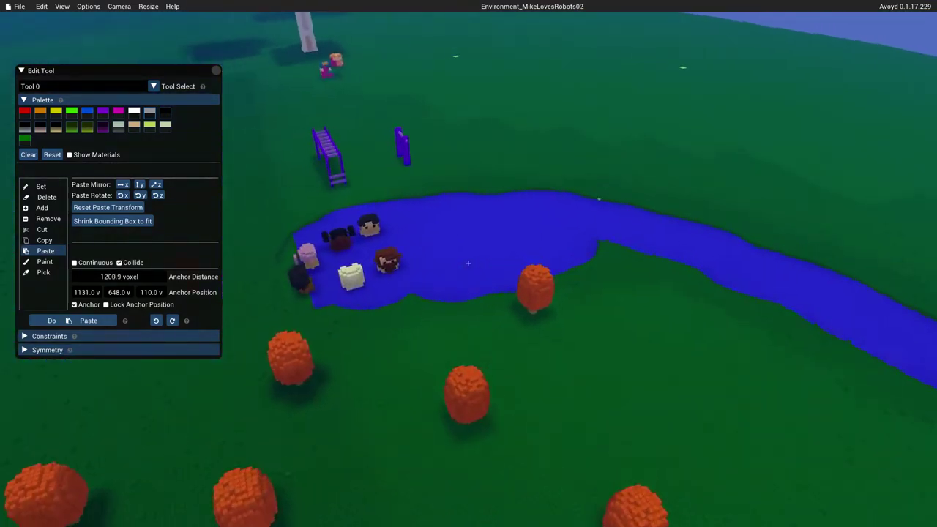
pyautogui.press('w')
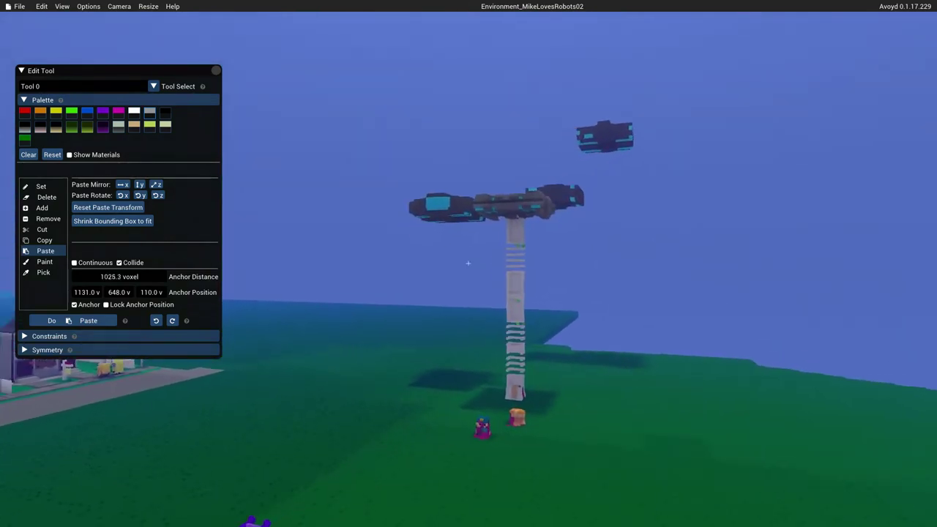
pyautogui.press('w')
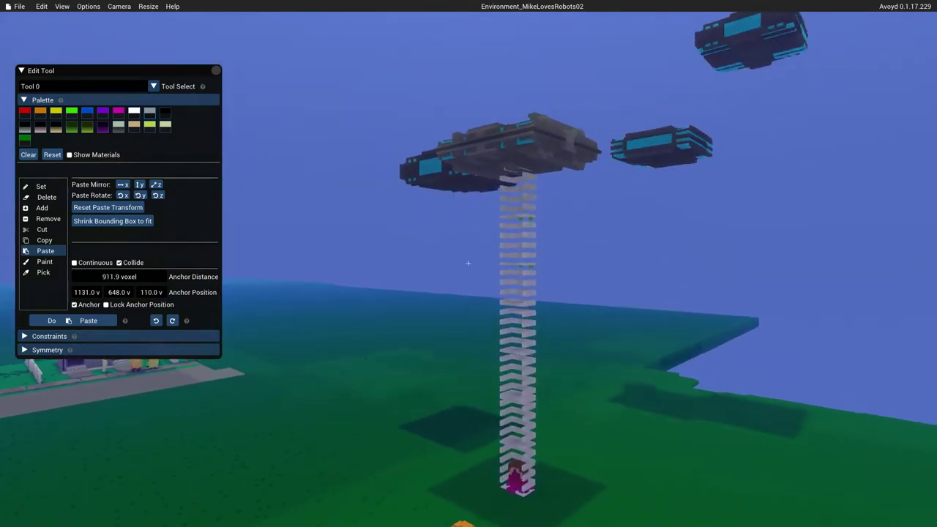
pyautogui.press('s')
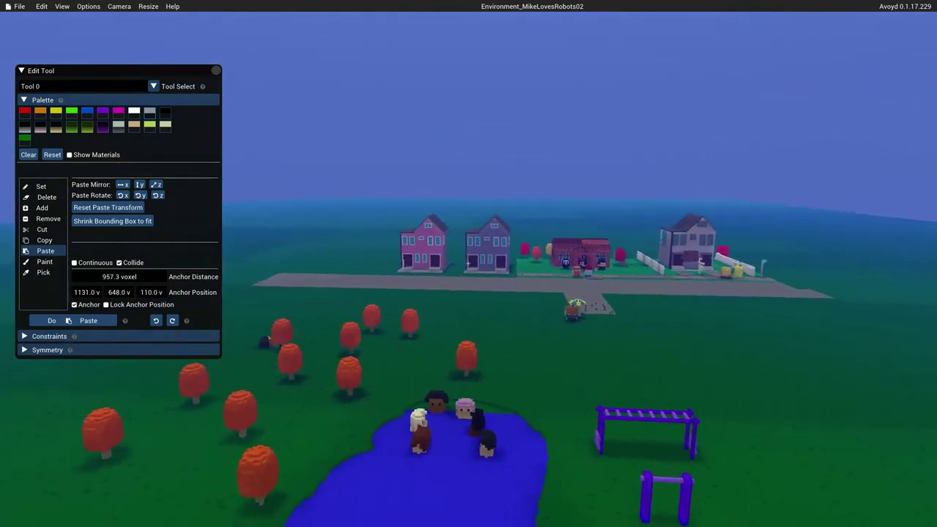
pyautogui.press('a')
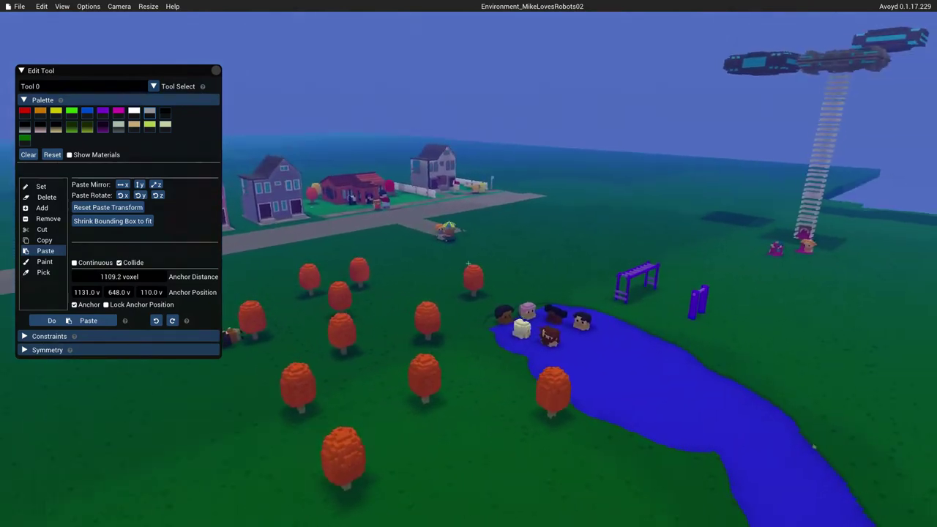
pyautogui.press('w')
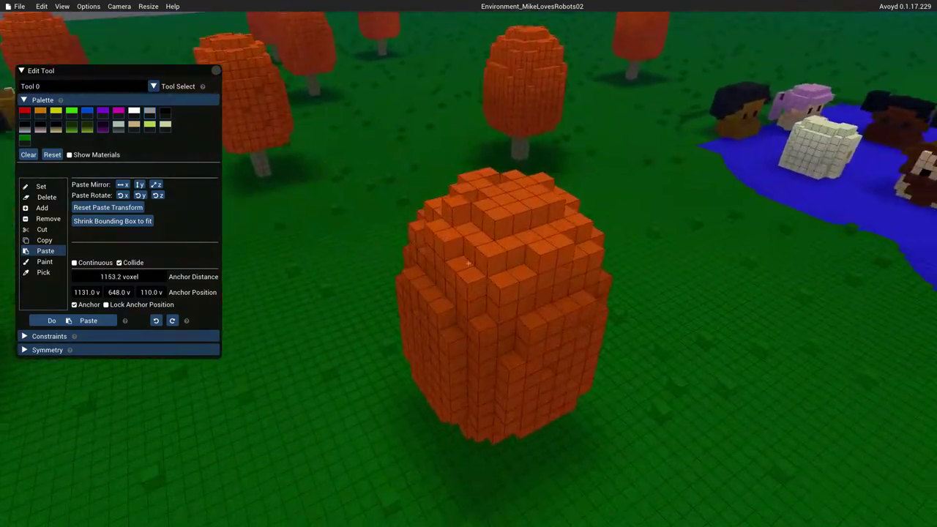
pyautogui.press('s')
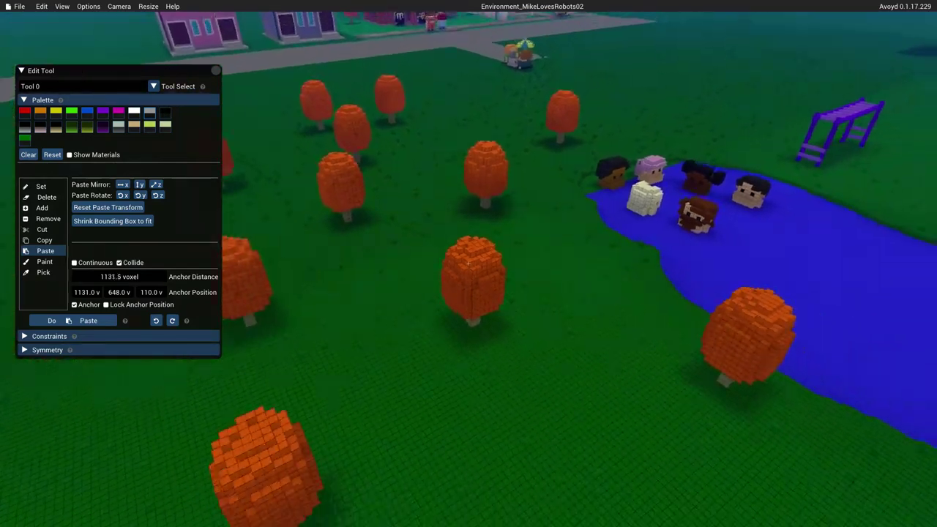
pyautogui.press('s')
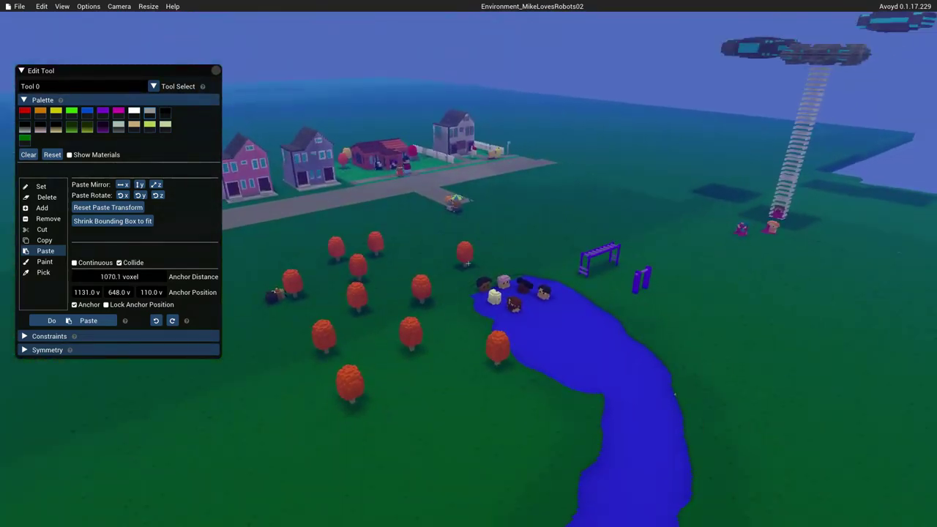
pyautogui.rightClick(397, 356)
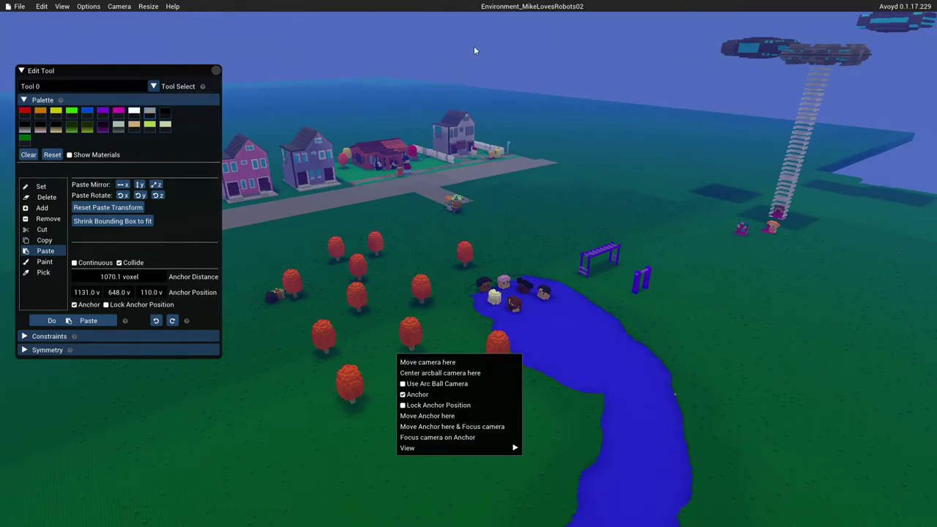
pyautogui.click(456, 11)
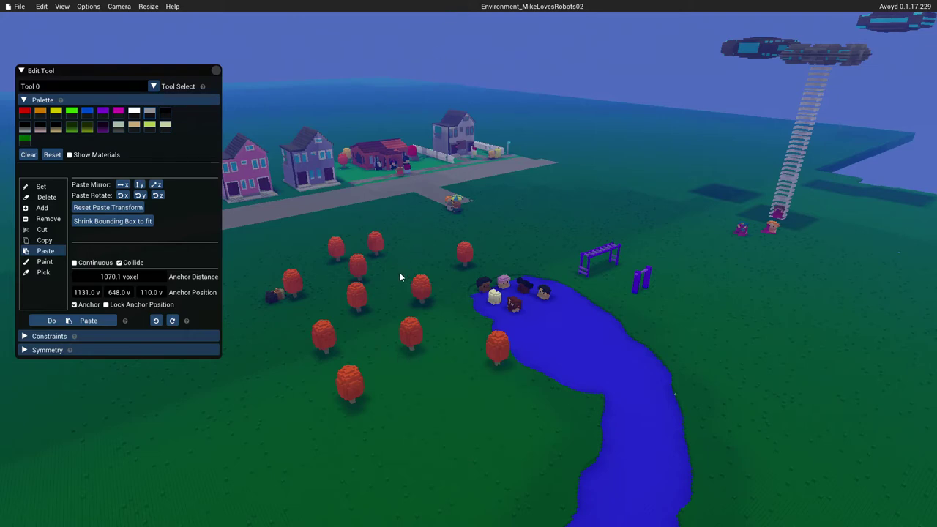
# - Load the character model chr_cop2.vox from the MagicaVoxel models folder as the paste brush
pyautogui.click(19, 7)
pyautogui.click(40, 94)
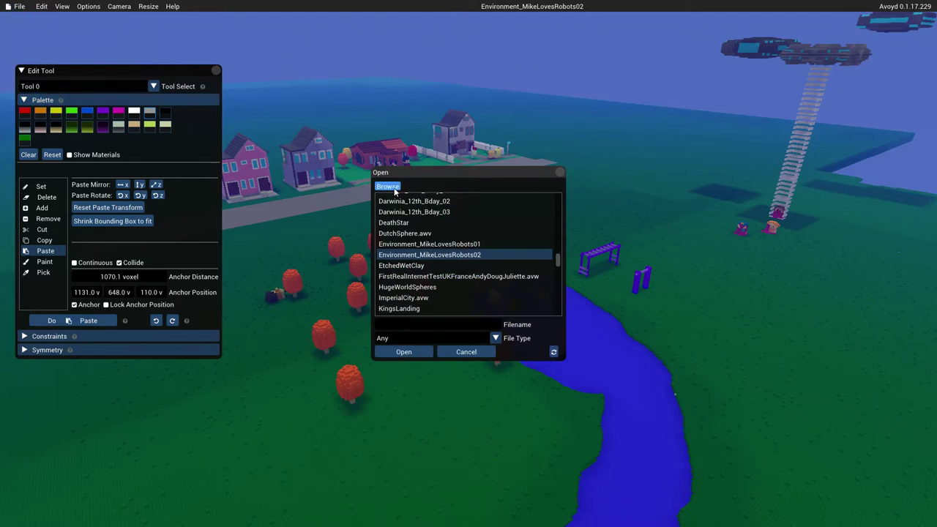
pyautogui.click(394, 188)
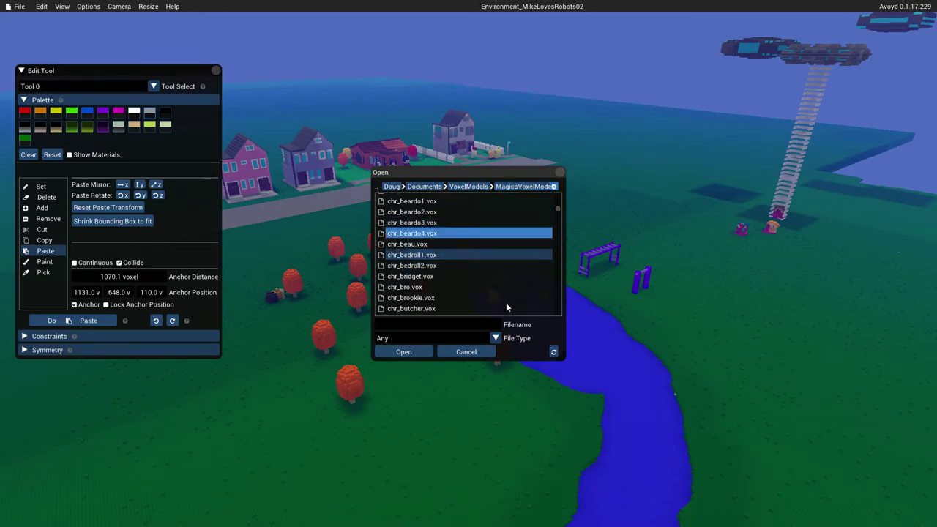
pyautogui.click(483, 325)
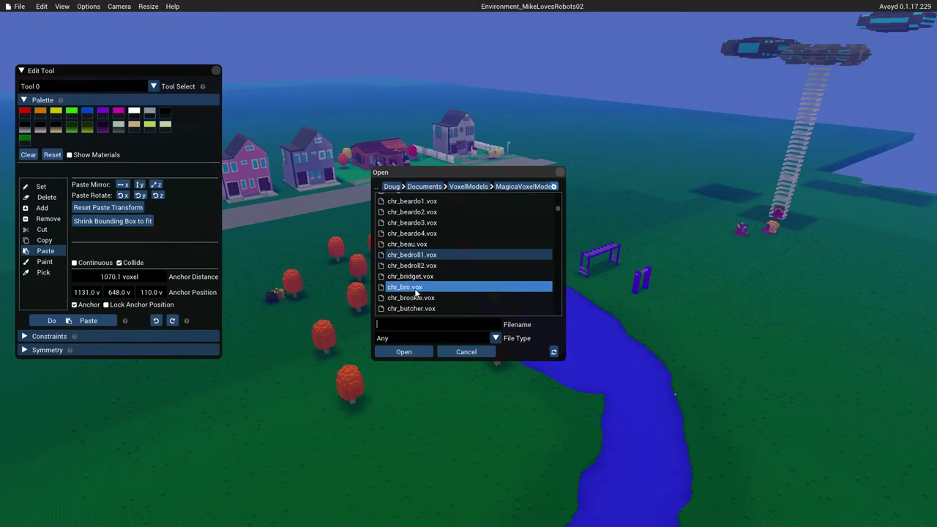
pyautogui.scroll(-2, 417, 290)
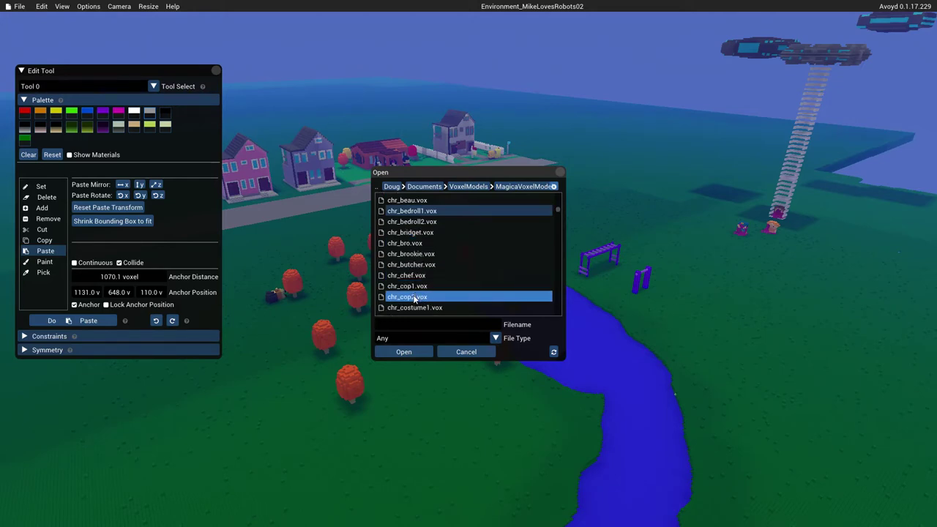
pyautogui.click(414, 297)
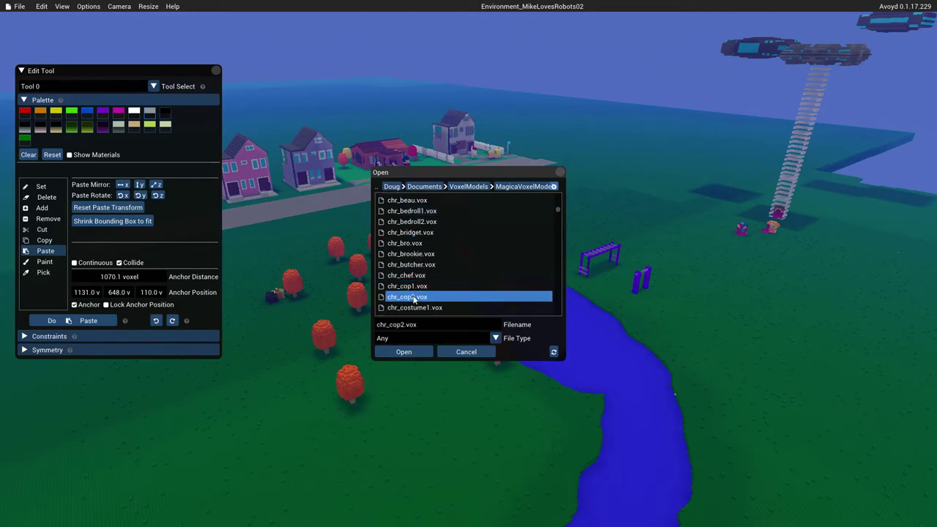
pyautogui.click(404, 351)
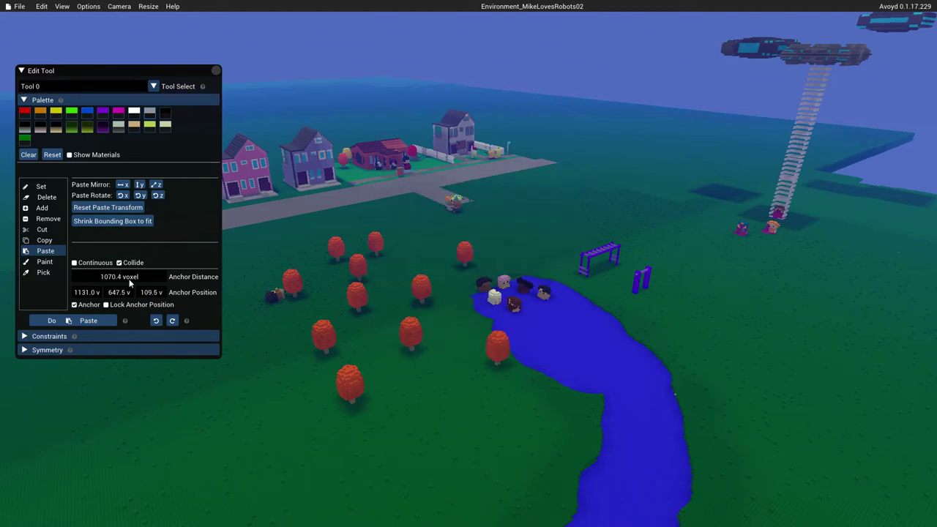
# - With the anchor off, reset the paste transform and rotate the cop brush once about Y near the alien lift beam
pyautogui.click(82, 306)
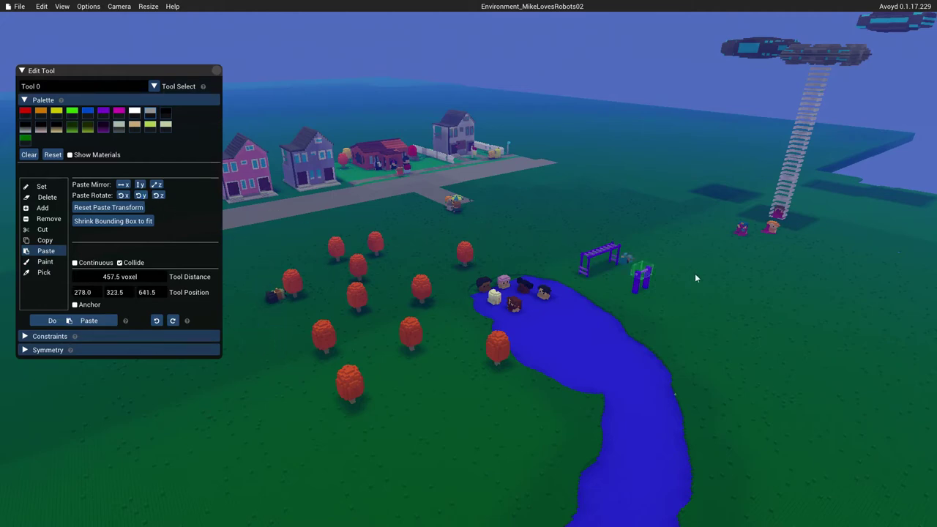
pyautogui.click(131, 210)
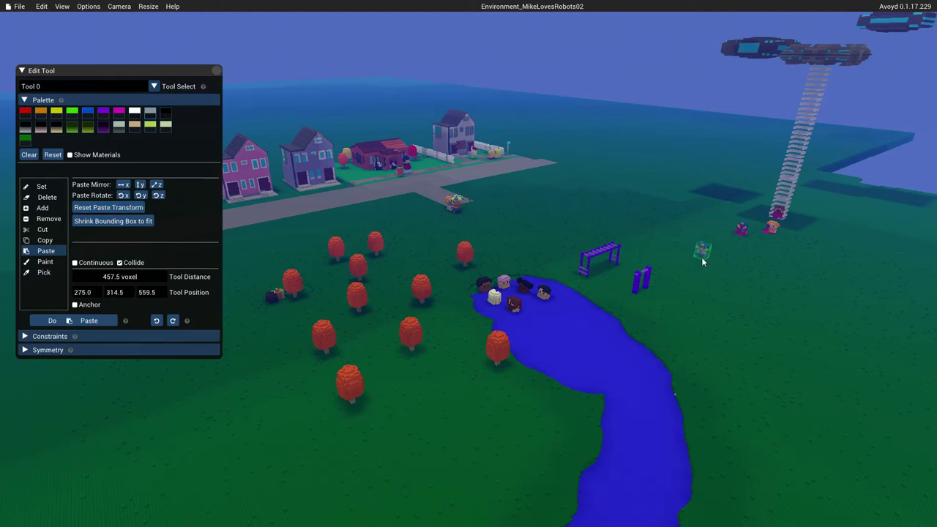
pyautogui.press('w')
pyautogui.moveTo(703, 250); pyautogui.dragTo(468, 263, button='right')
pyautogui.press('w')
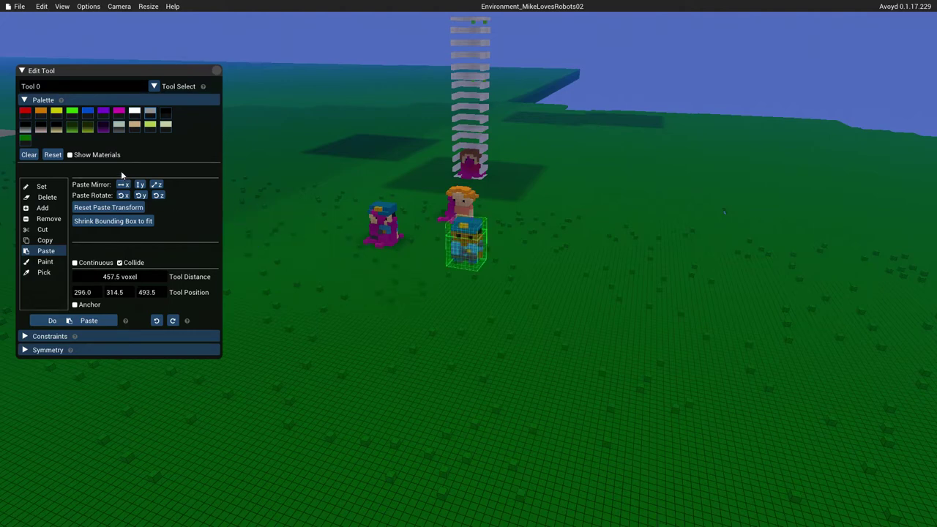
pyautogui.click(140, 195)
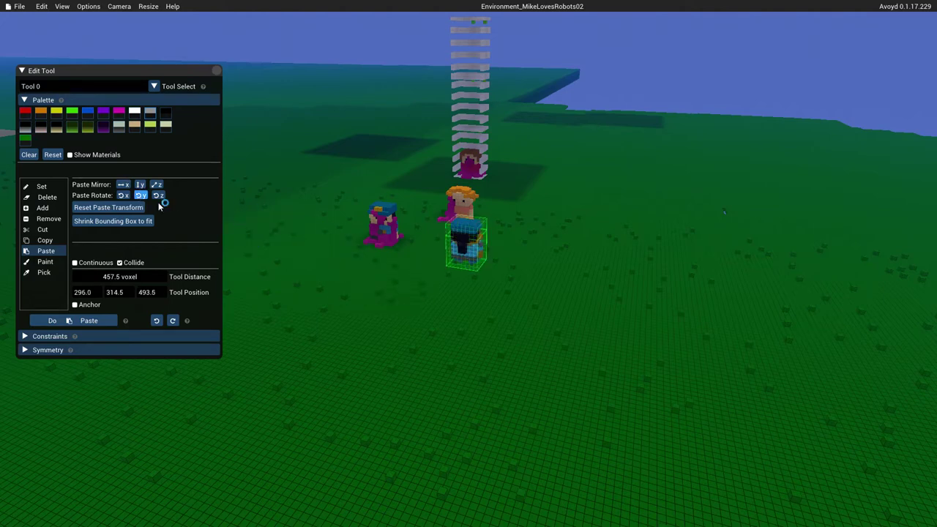
# - Paste six spaced-out copies of the cop on the grass between the purple climbing frame and the infected characters
pyautogui.moveTo(361, 285); pyautogui.dragTo(220, 281, button='right')
pyautogui.moveTo(468, 264); pyautogui.dragTo(389, 313, button='right')
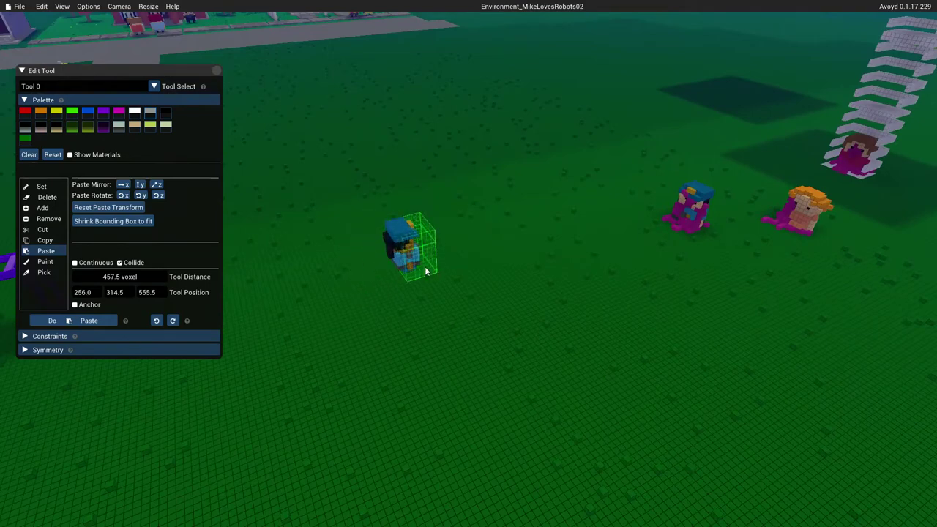
pyautogui.moveTo(334, 296); pyautogui.dragTo(384, 293, button='right')
pyautogui.moveTo(468, 264); pyautogui.dragTo(329, 282, button='right')
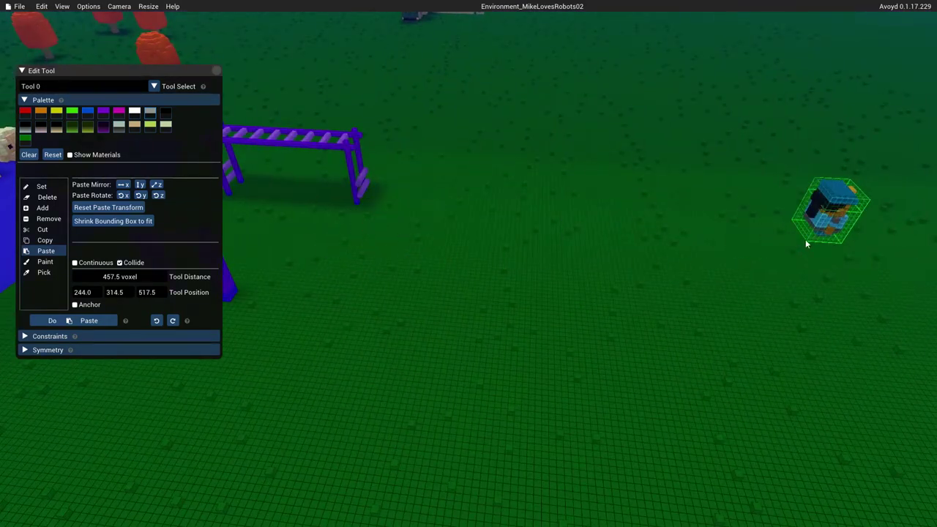
pyautogui.moveTo(739, 246); pyautogui.dragTo(738, 245, button='right')
pyautogui.moveTo(468, 263); pyautogui.dragTo(356, 211, button='right')
pyautogui.moveTo(412, 188); pyautogui.dragTo(751, 249, button='right')
pyautogui.click(355, 269)
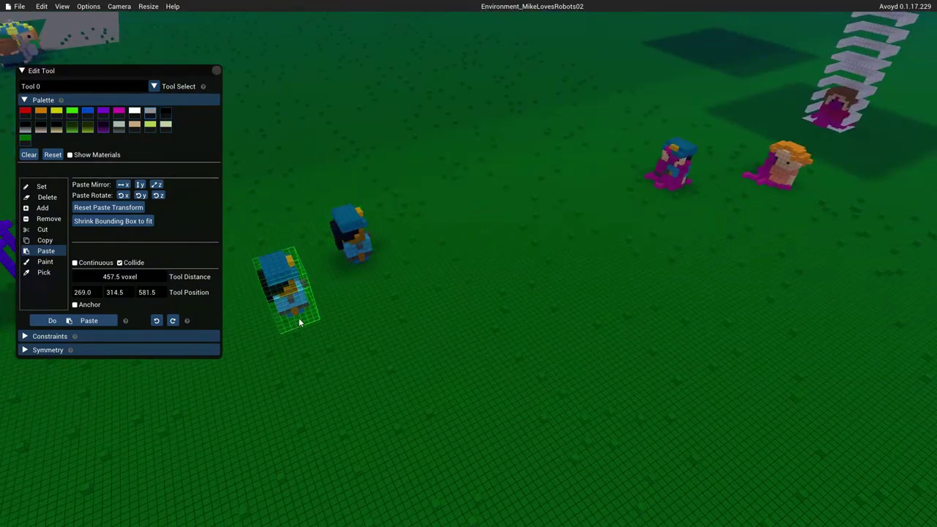
pyautogui.click(356, 386)
pyautogui.click(527, 357)
pyautogui.click(467, 268)
pyautogui.click(393, 151)
pyautogui.moveTo(250, 229); pyautogui.dragTo(95, 199, button='right')
# - Load the model chr_cop1.vox as the paste brush
pyautogui.click(20, 6)
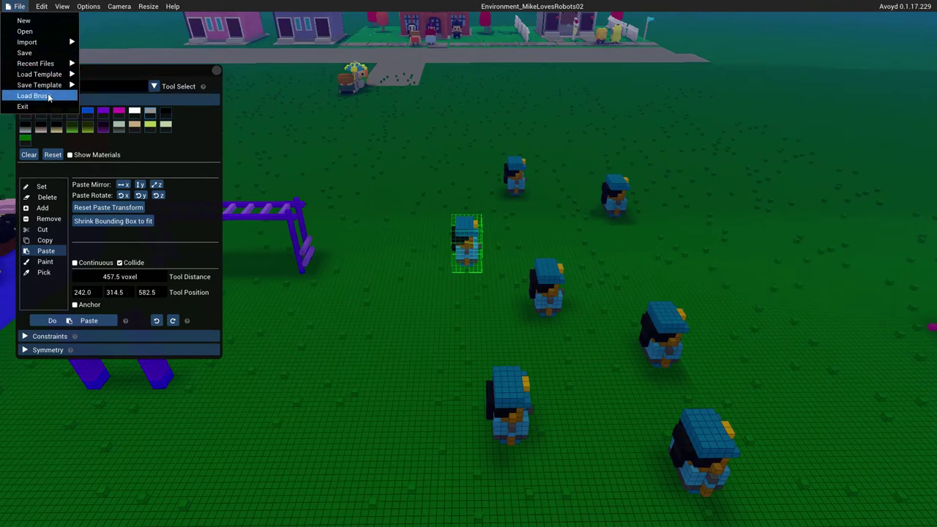
pyautogui.click(37, 95)
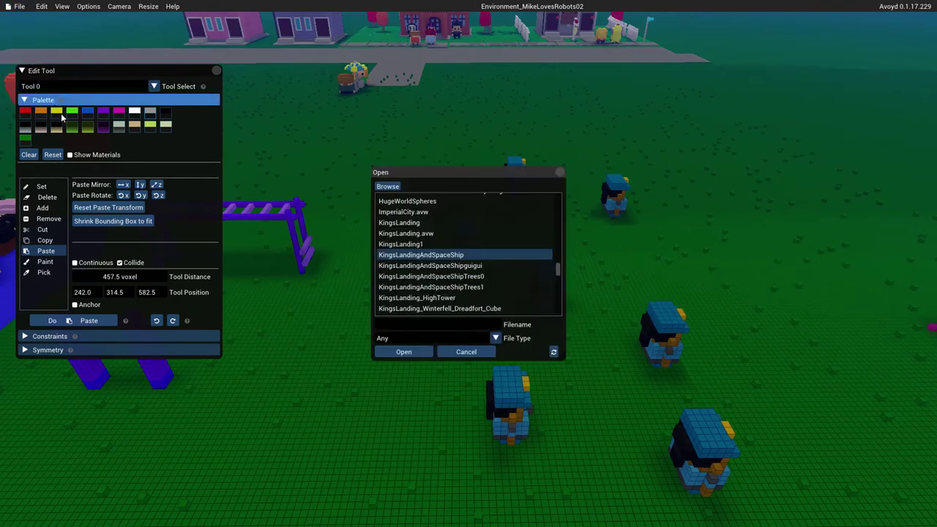
pyautogui.click(399, 189)
pyautogui.click(410, 245)
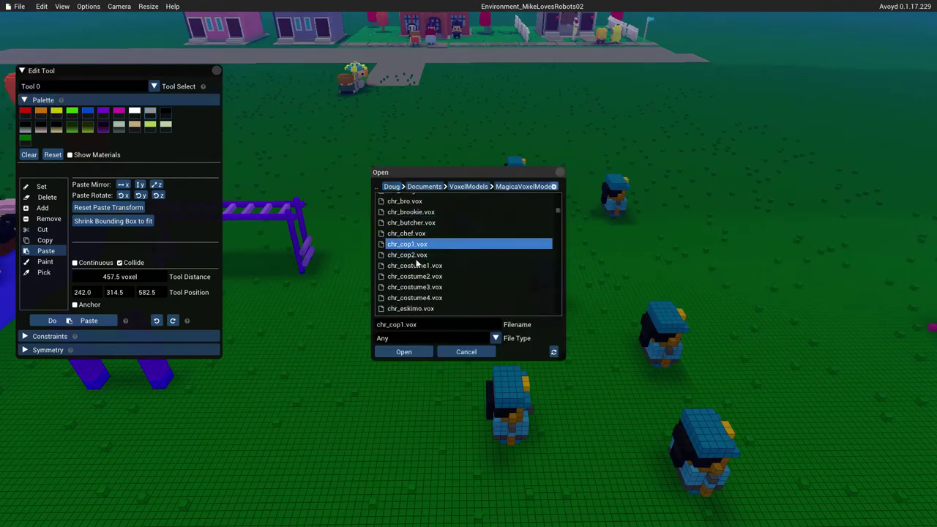
pyautogui.click(416, 352)
# - Paste five copies of the chr_cop1 character into the gaps between the cops already on the grass
pyautogui.click(639, 265)
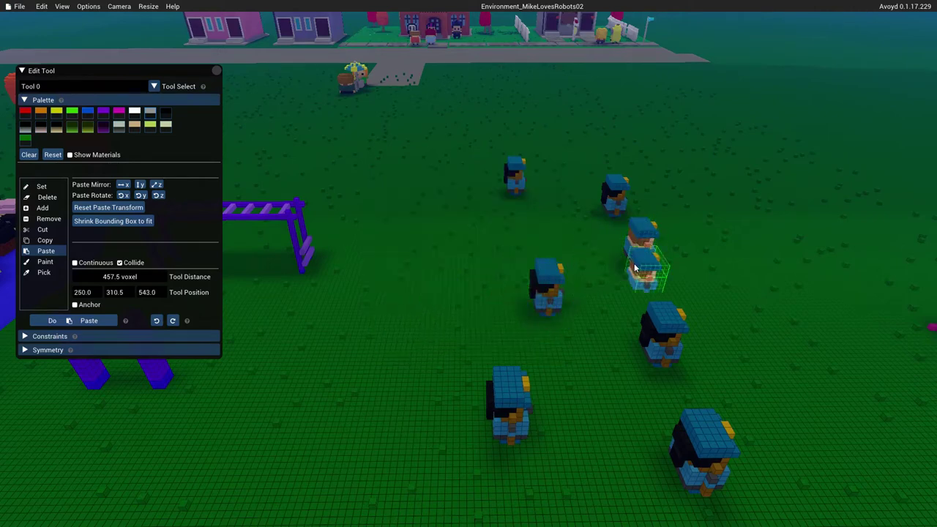
pyautogui.click(549, 235)
pyautogui.click(480, 278)
pyautogui.click(595, 375)
pyautogui.click(386, 376)
pyautogui.press('s')
pyautogui.press('d')
pyautogui.moveTo(379, 464); pyautogui.dragTo(501, 404, button='right')
pyautogui.press('s')
pyautogui.press('d')
pyautogui.press('a')
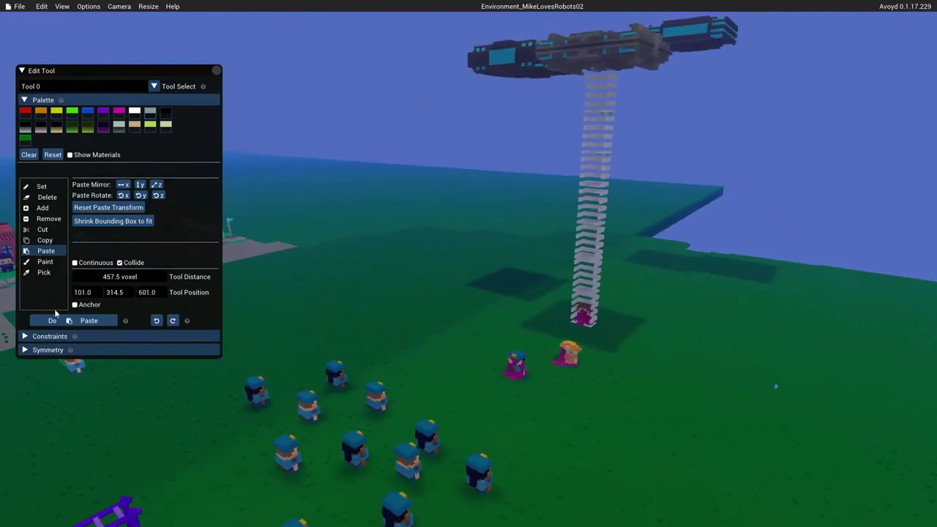
# - Find alien_crawl2.vox among the MagicaVoxel models and load it as the paste brush
pyautogui.click(16, 7)
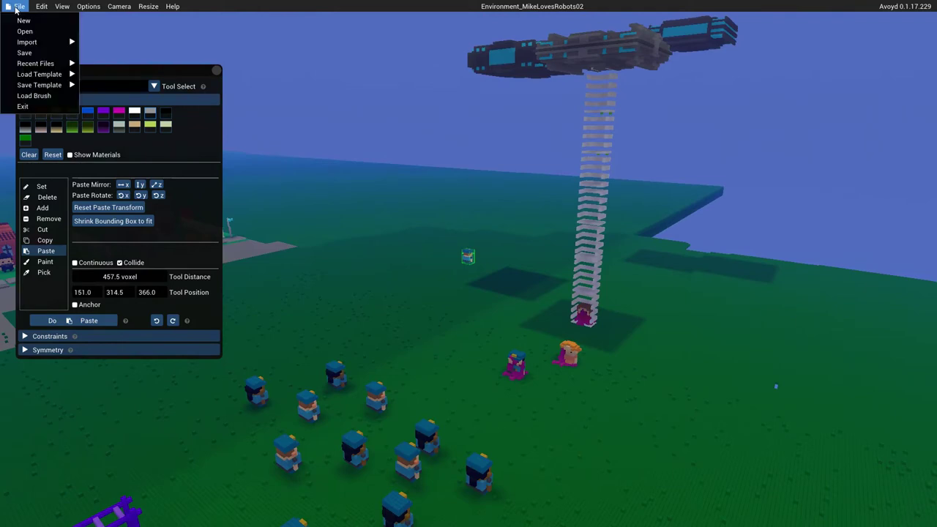
pyautogui.click(58, 100)
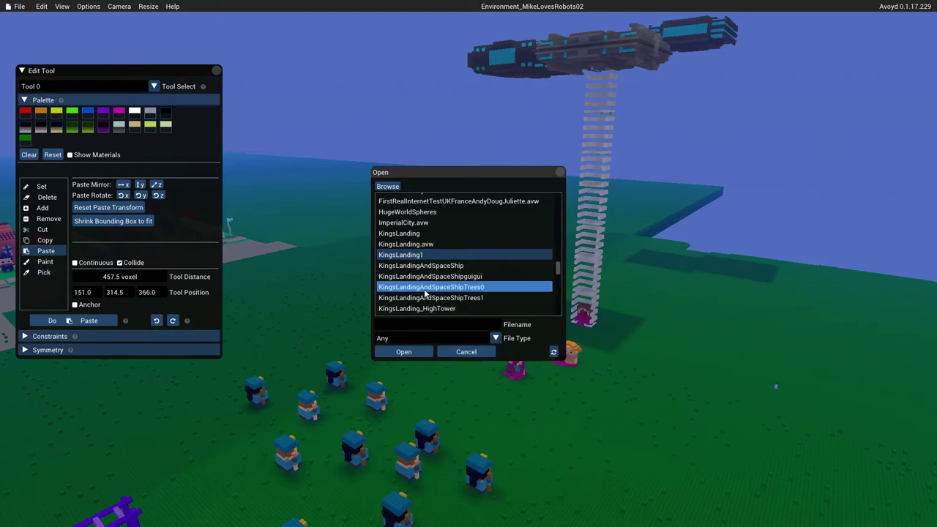
pyautogui.click(388, 186)
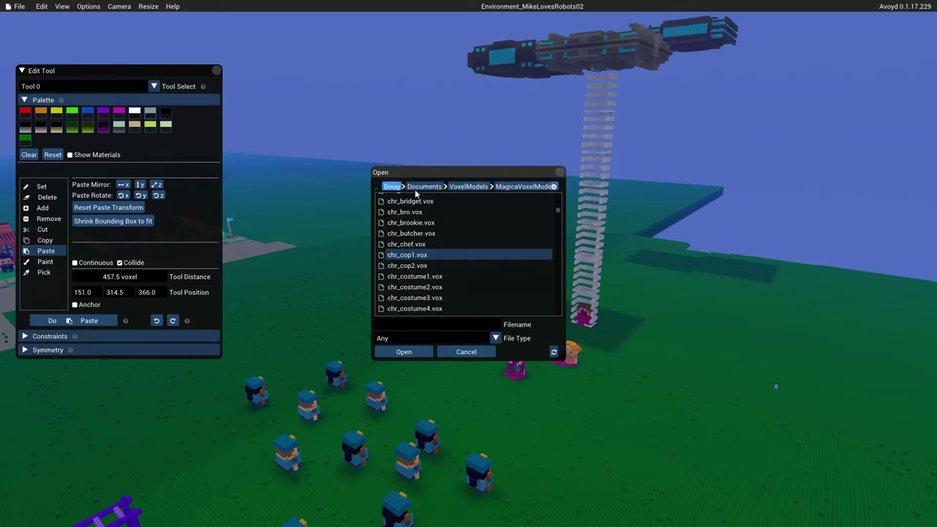
pyautogui.scroll(-3, 469, 270)
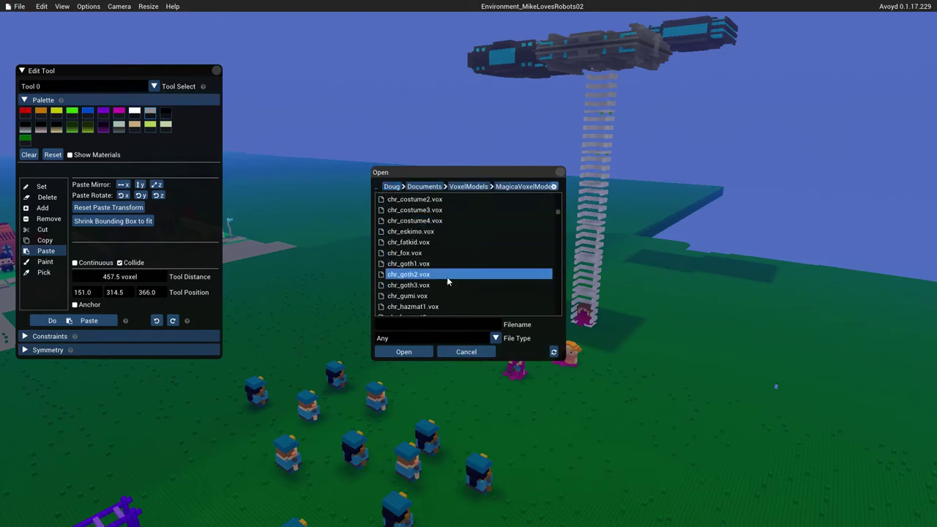
pyautogui.scroll(-8, 445, 284)
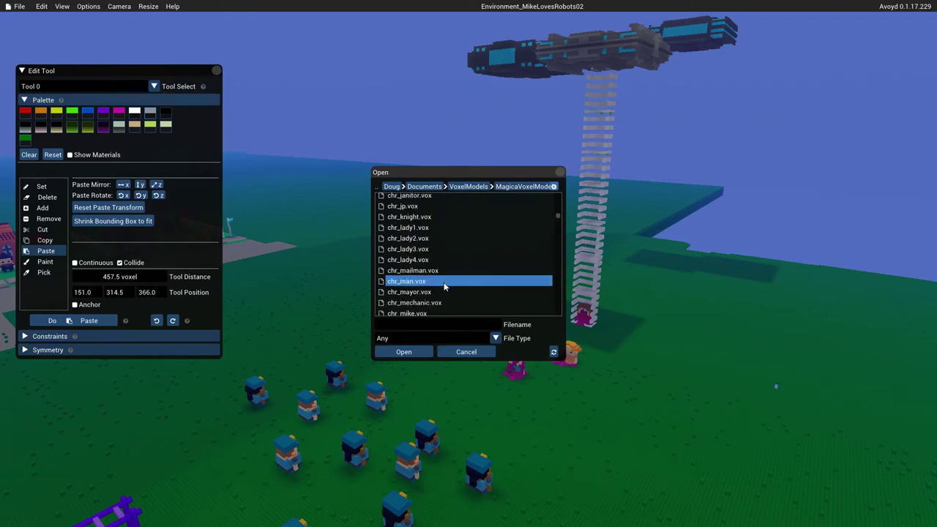
pyautogui.click(440, 323)
pyautogui.write('a')
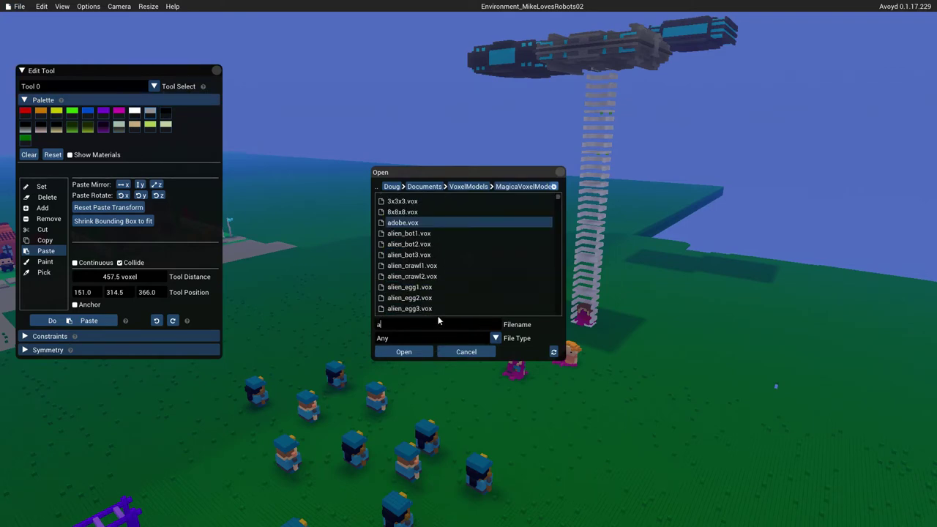
pyautogui.click(423, 278)
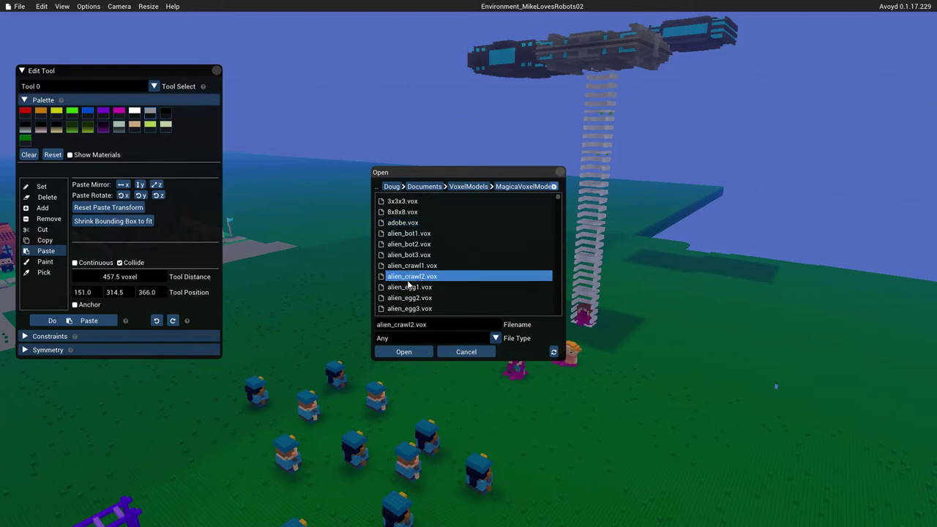
pyautogui.click(403, 352)
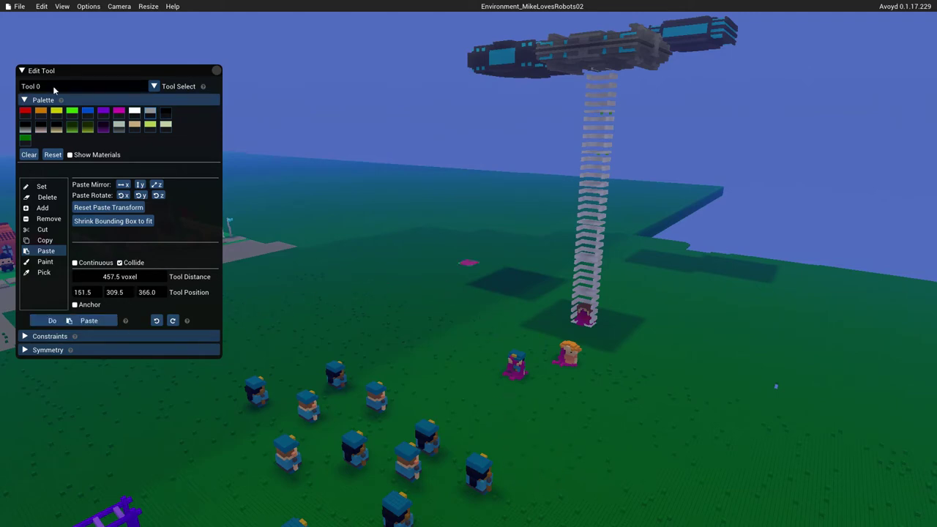
# - Find alien_saucer3c.vox among the MagicaVoxel models and load it as the paste brush
pyautogui.click(20, 6)
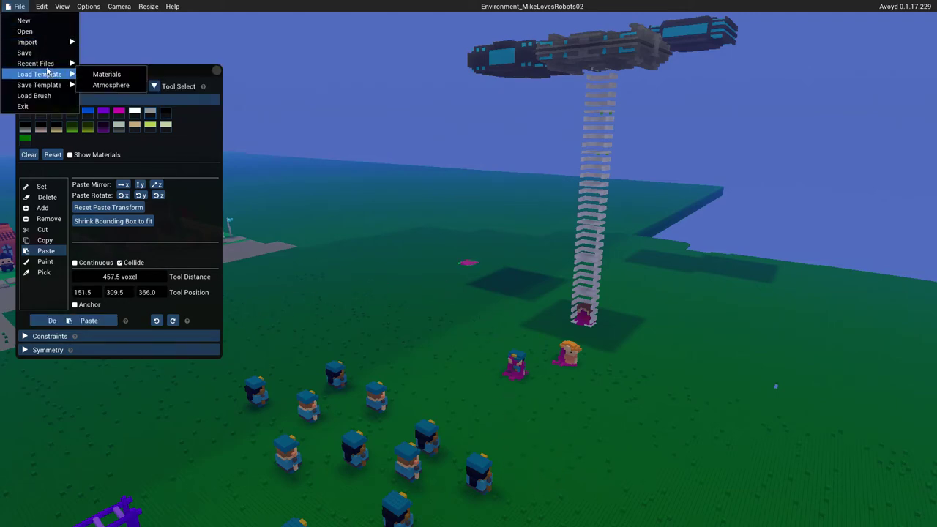
pyautogui.click(34, 95)
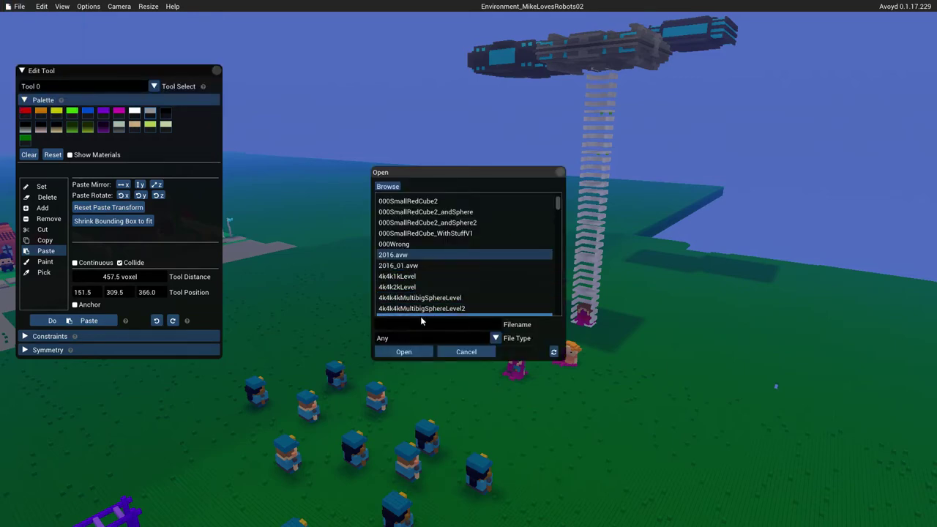
pyautogui.click(388, 185)
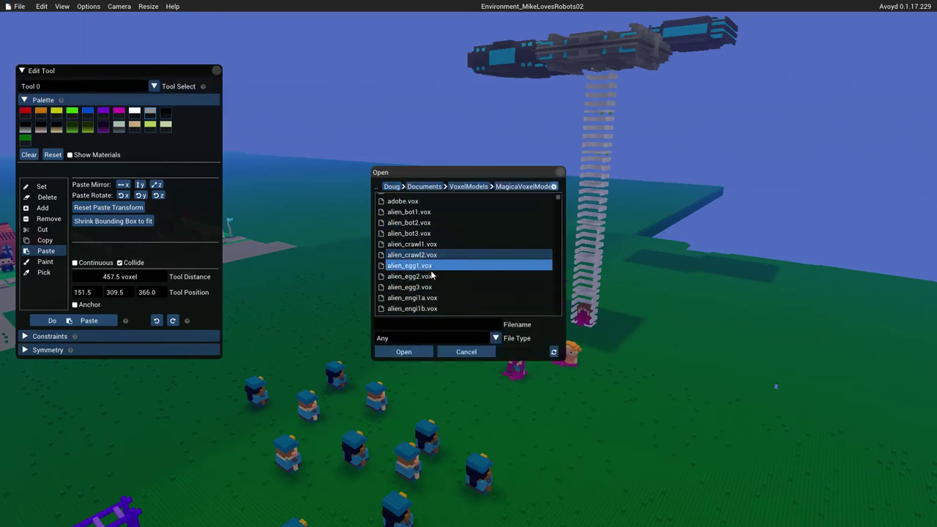
pyautogui.scroll(-4, 433, 283)
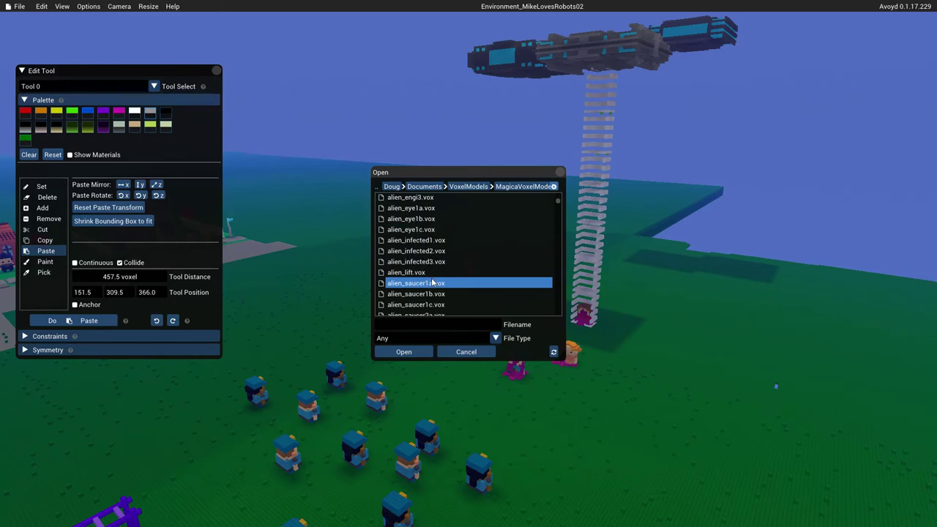
pyautogui.scroll(-1, 433, 283)
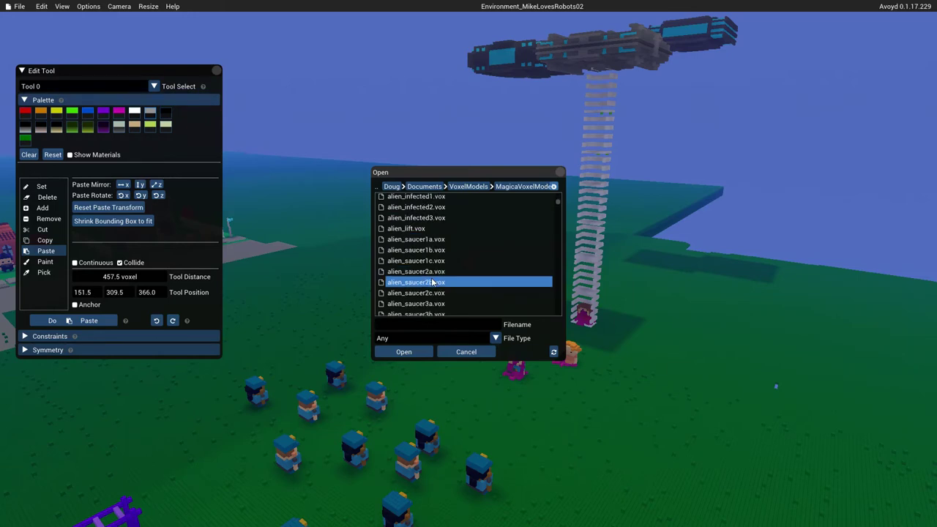
pyautogui.scroll(-1, 433, 282)
pyautogui.click(425, 284)
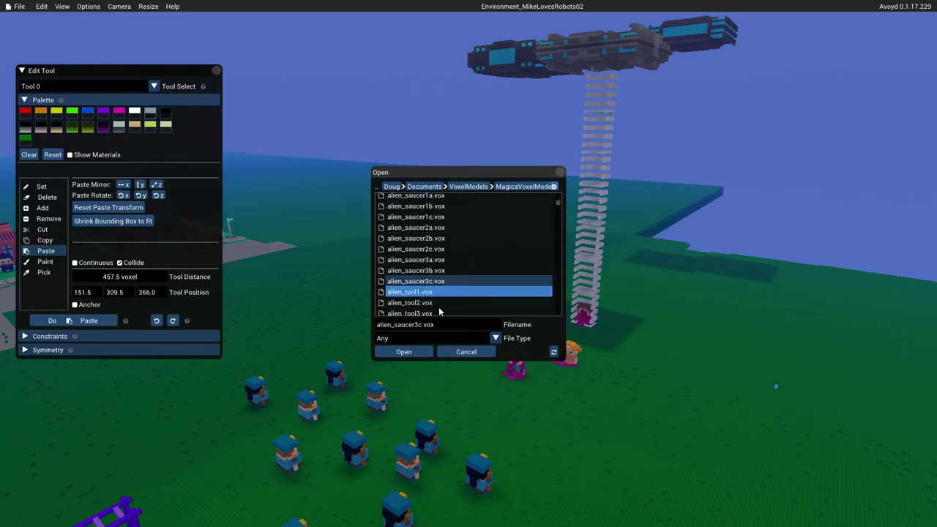
pyautogui.click(403, 351)
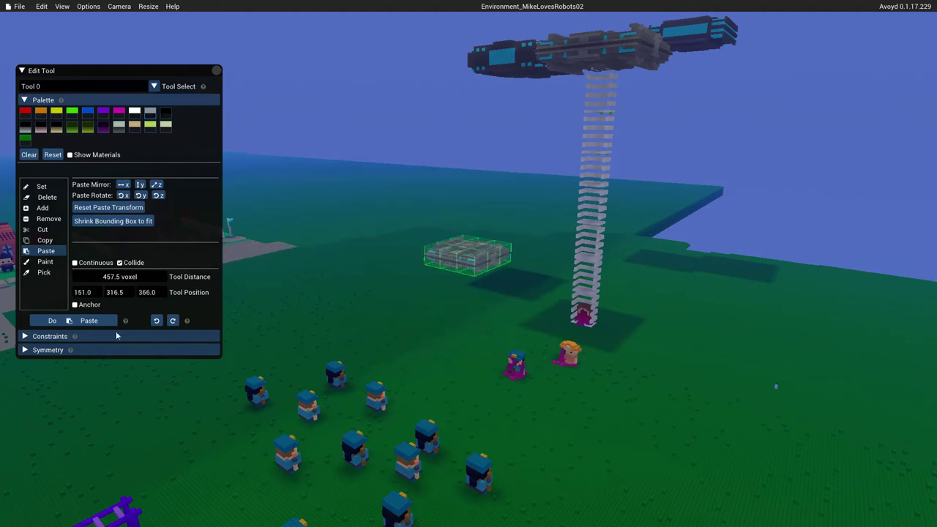
# - Anchor the saucer brush and paste a copy above the grass beyond the lift, at anchor position 342.0, 390.5, 366.0
pyautogui.click(89, 304)
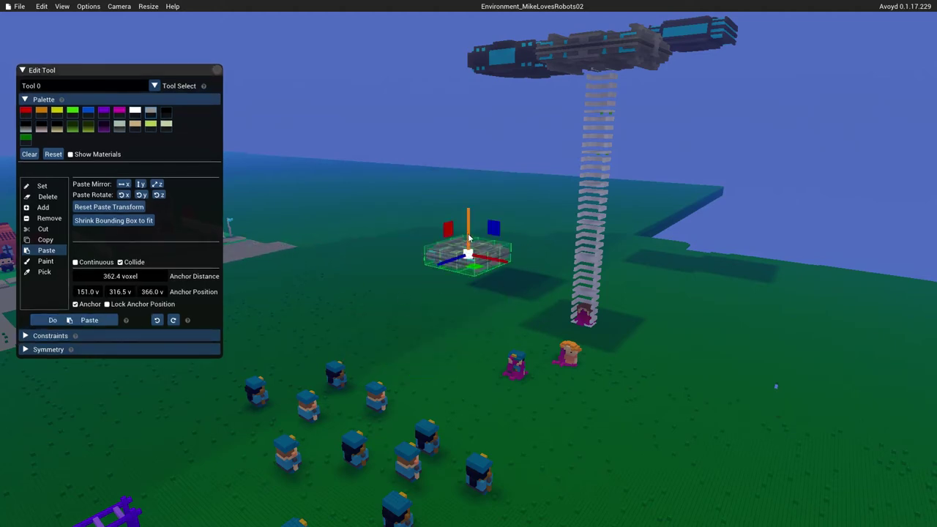
pyautogui.moveTo(470, 238); pyautogui.dragTo(788, 220)
pyautogui.press('d')
pyautogui.moveTo(789, 220); pyautogui.dragTo(662, 264, button='right')
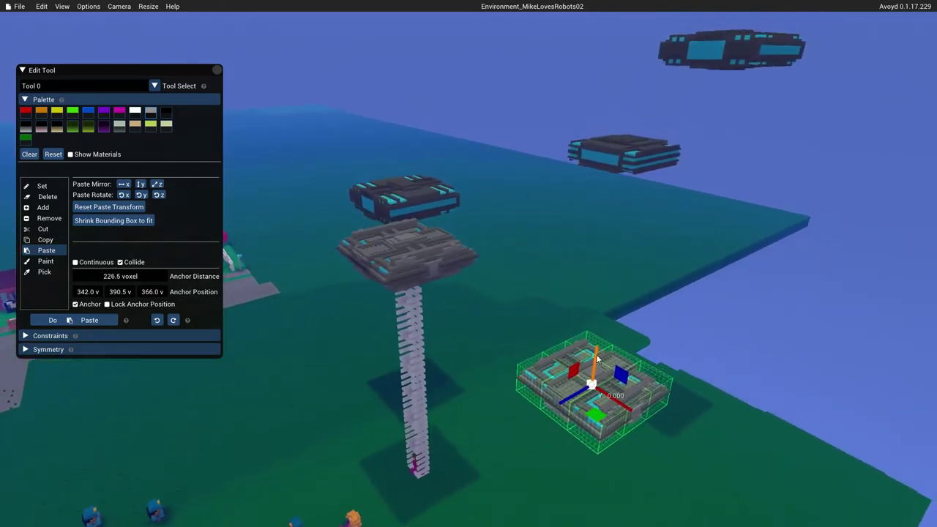
# - Paste two more saucers in the sky, at anchor positions 310.0, 465.5, 366.0 and 61.0, 502.5, 366.0
pyautogui.moveTo(599, 351); pyautogui.dragTo(628, 200)
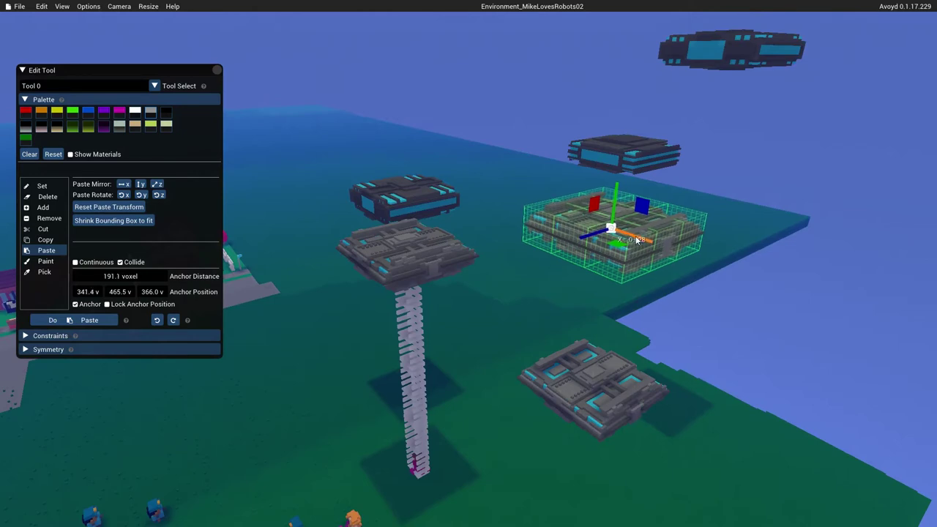
pyautogui.click(82, 323)
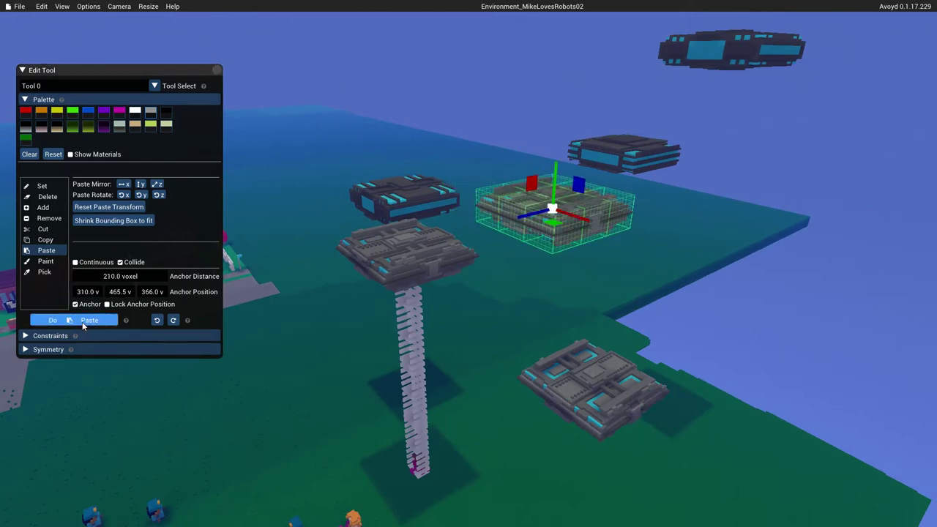
pyautogui.click(554, 190)
pyautogui.moveTo(554, 190); pyautogui.dragTo(344, 115)
pyautogui.press('s')
pyautogui.moveTo(359, 179); pyautogui.dragTo(237, 174, button='right')
pyautogui.press('a')
pyautogui.press('d')
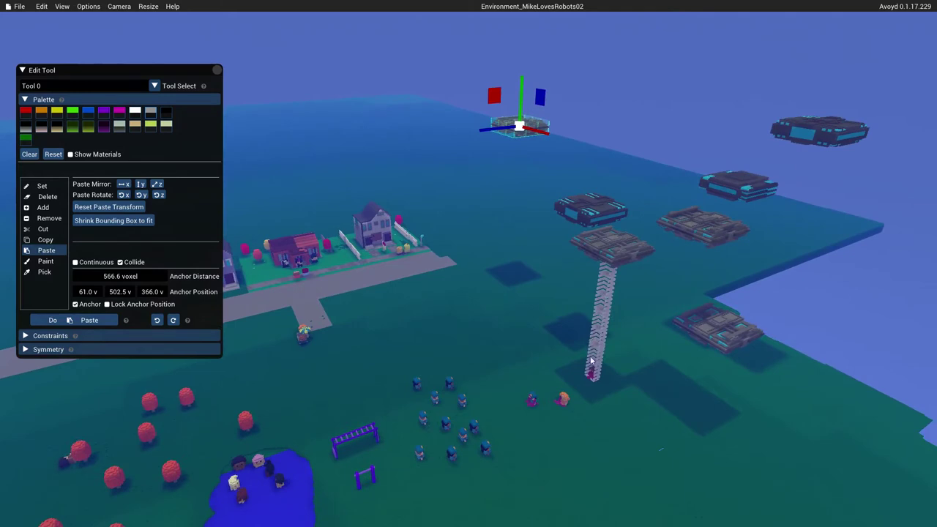
# - Find alien_lift.vox among the MagicaVoxel models and load it as the paste brush
pyautogui.click(19, 5)
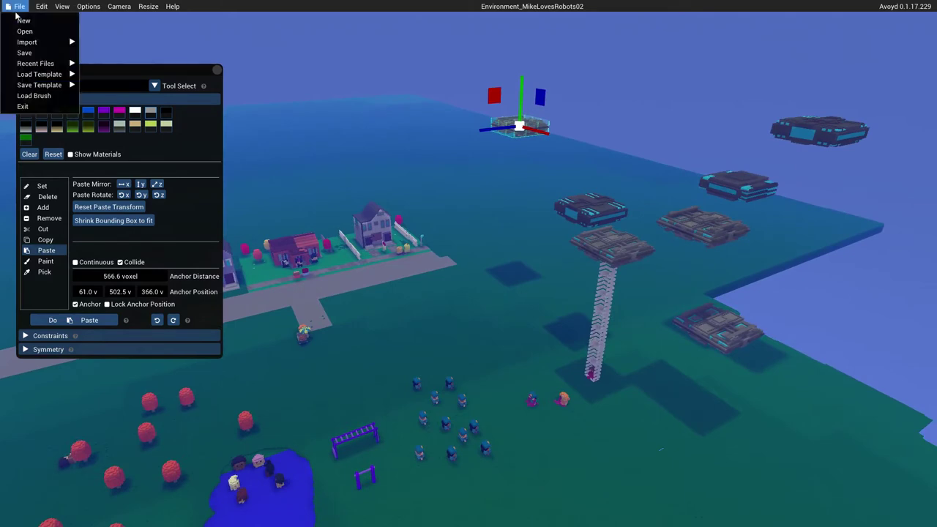
pyautogui.click(38, 95)
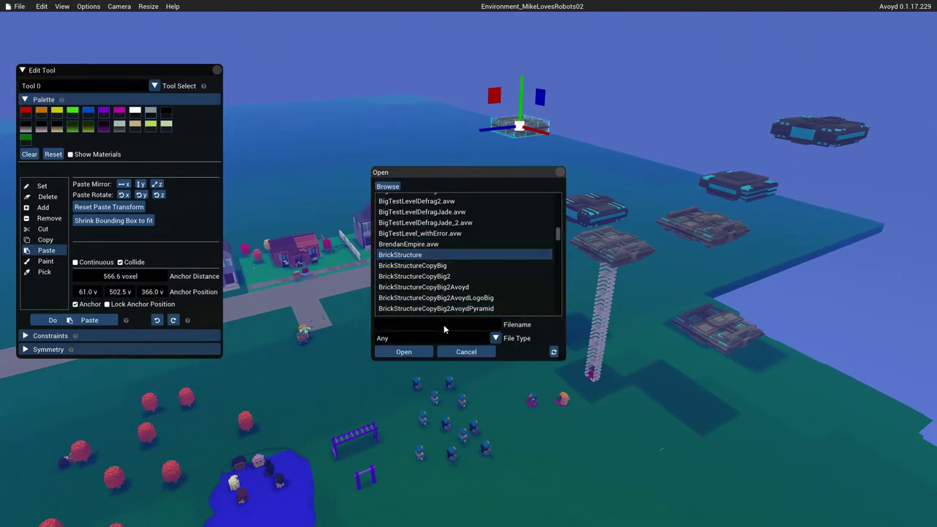
pyautogui.write('al')
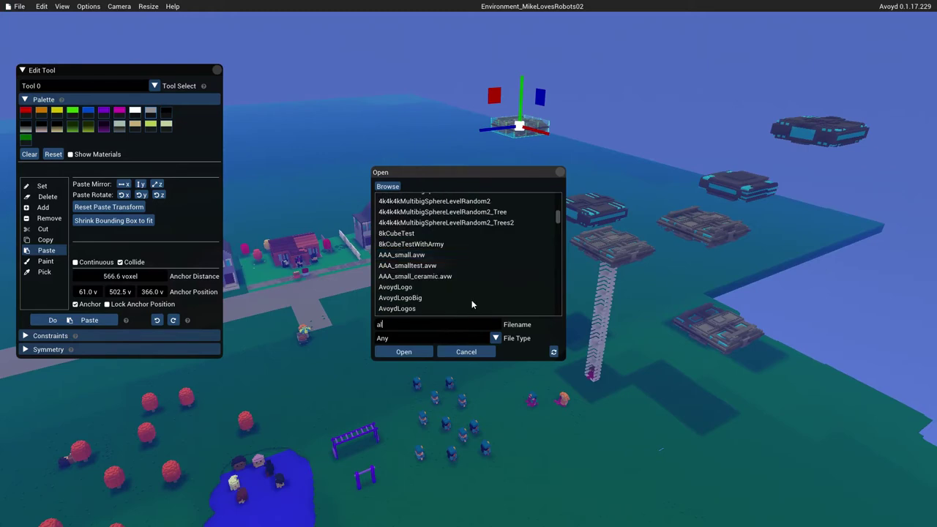
pyautogui.click(389, 188)
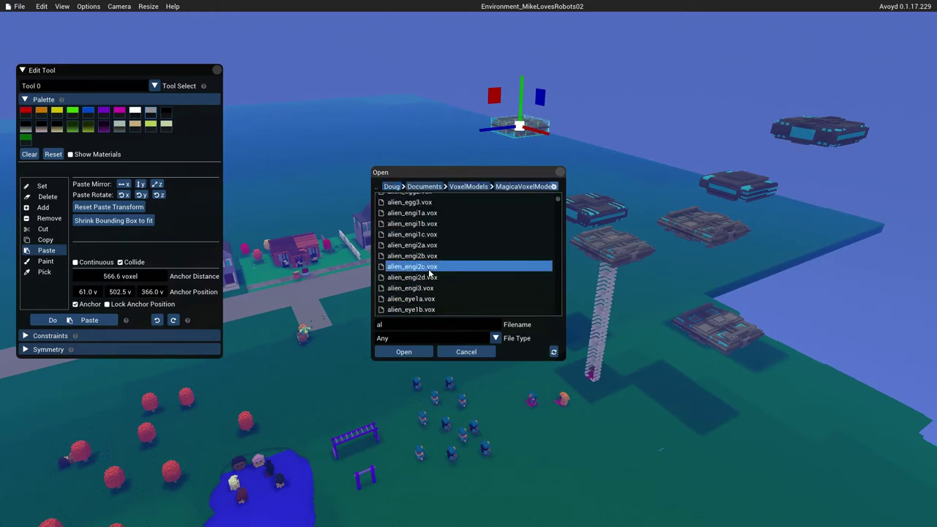
pyautogui.scroll(3, 430, 274)
pyautogui.scroll(-5, 430, 274)
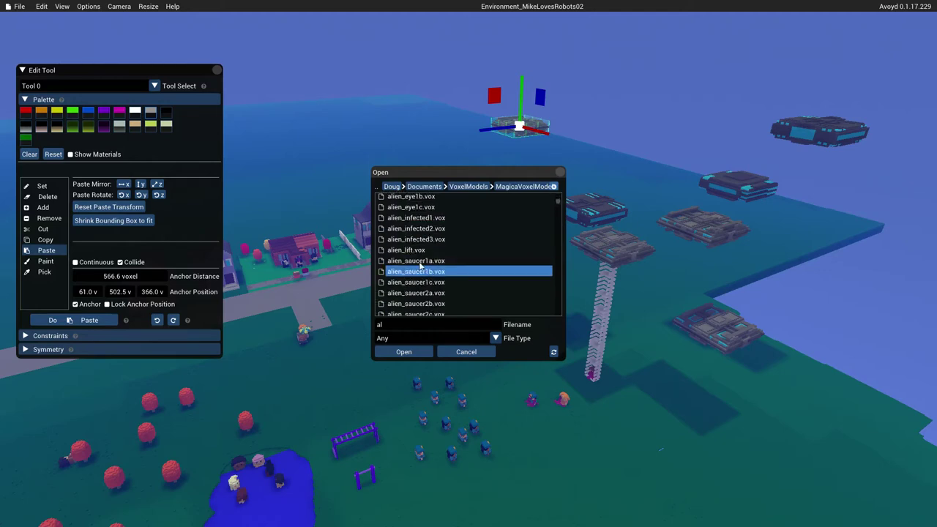
pyautogui.click(411, 250)
pyautogui.click(420, 353)
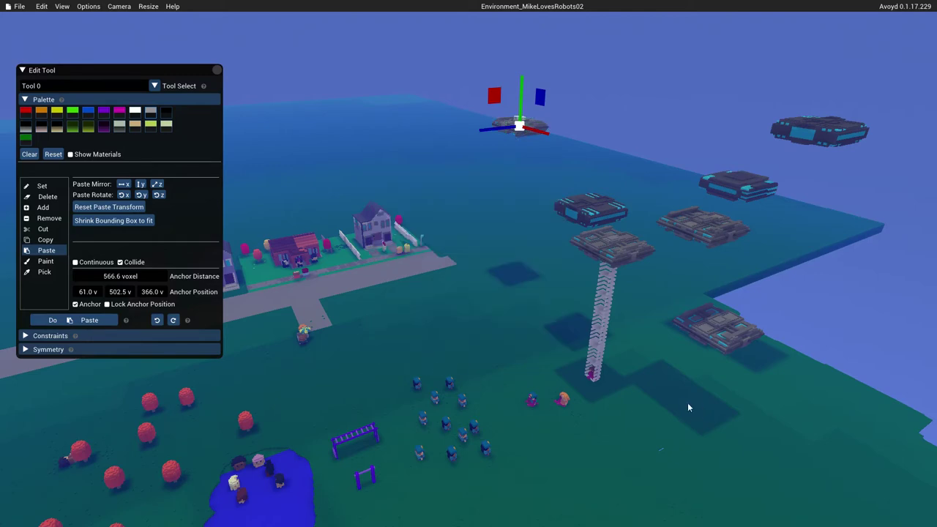
# - Move the lift brush's anchor to the underside of the lowest new saucer, at 342.0, 382.5, 367.0
pyautogui.press('w')
pyautogui.moveTo(688, 407); pyautogui.dragTo(747, 502, button='right')
pyautogui.moveTo(586, 443); pyautogui.dragTo(620, 420, button='right')
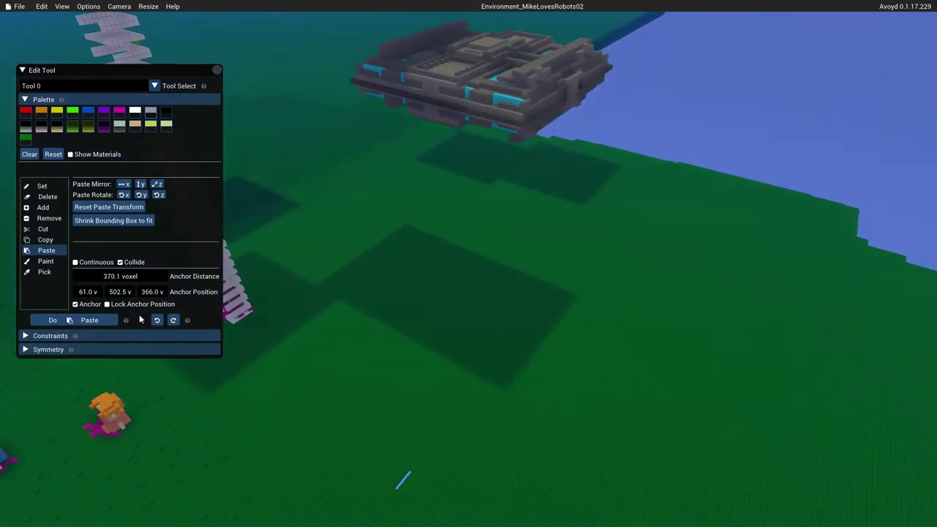
pyautogui.rightClick(476, 302)
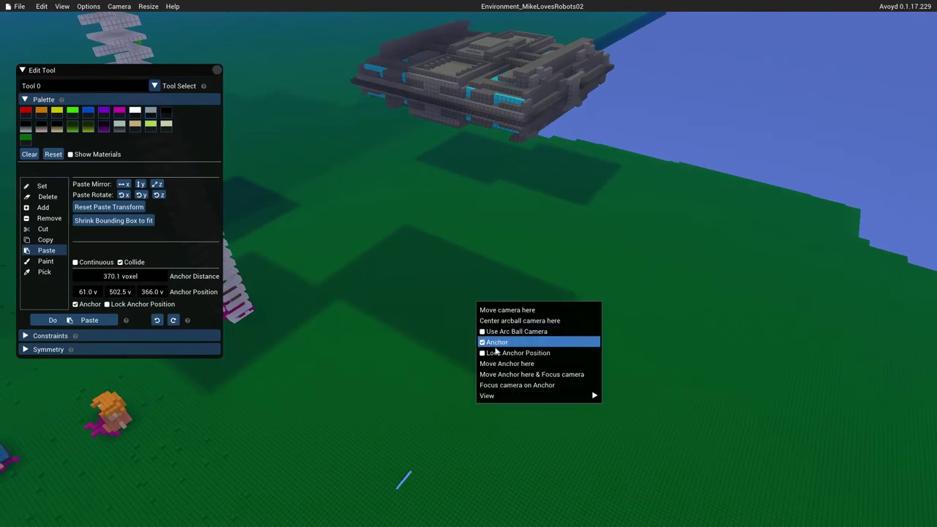
pyautogui.press('w')
pyautogui.moveTo(463, 358); pyautogui.dragTo(512, 267, button='right')
pyautogui.moveTo(463, 304); pyautogui.dragTo(463, 286, button='right')
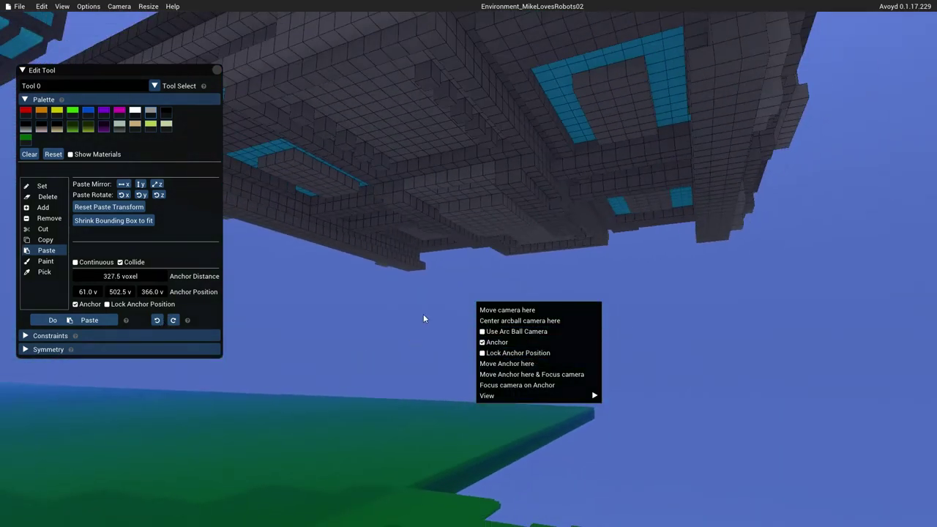
pyautogui.moveTo(492, 214); pyautogui.dragTo(493, 212, button='right')
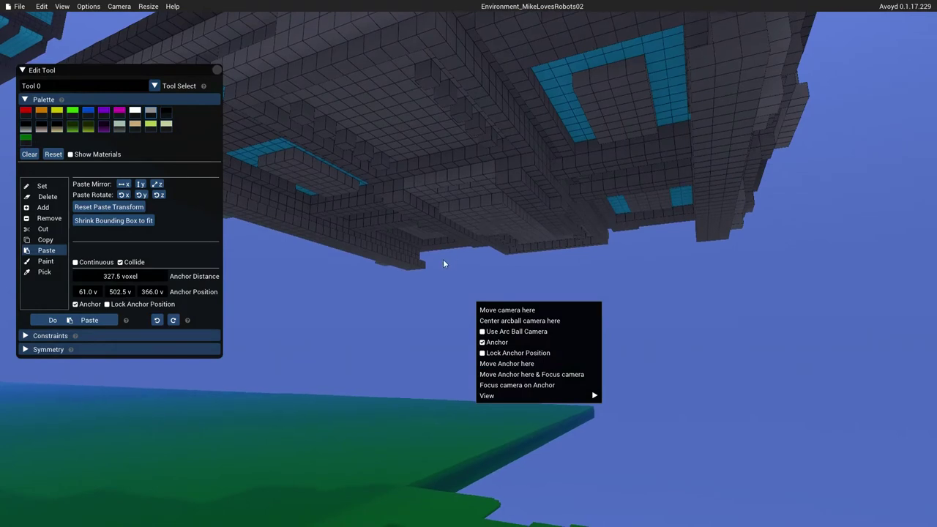
pyautogui.rightClick(485, 218)
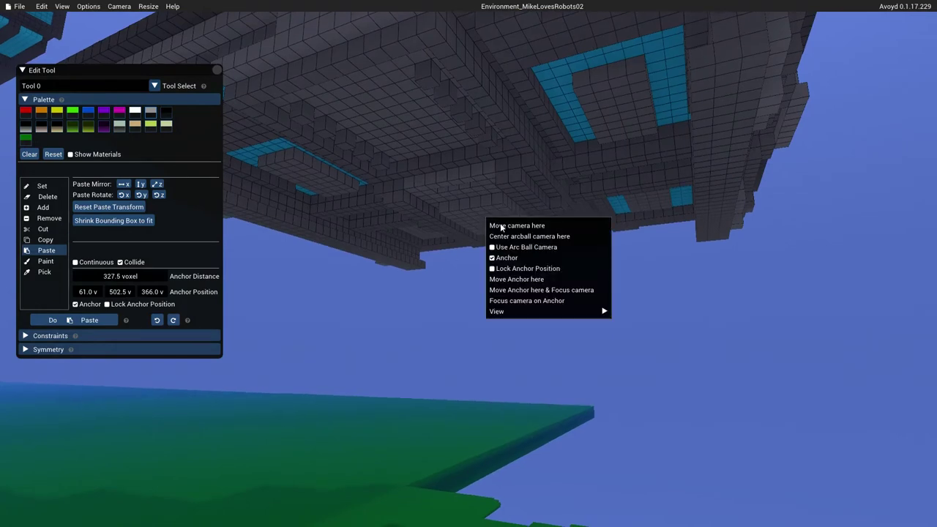
pyautogui.click(517, 281)
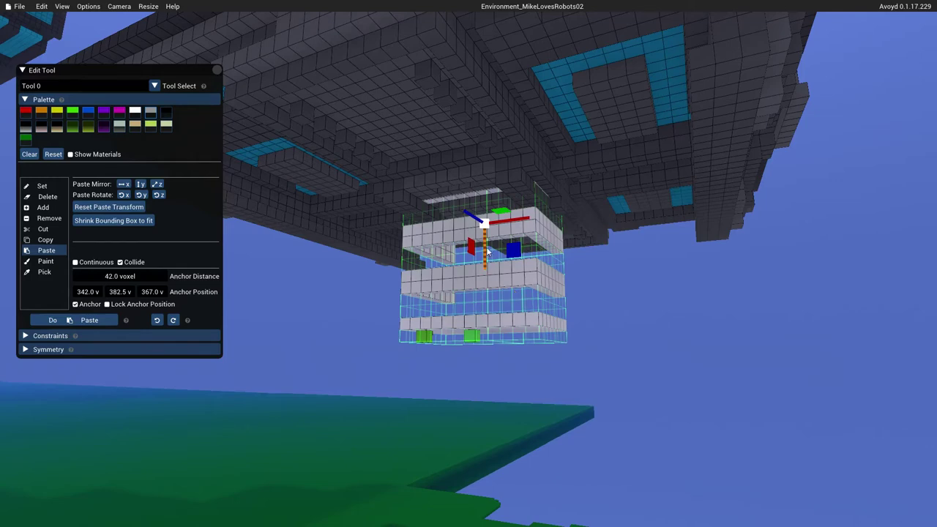
# - Paste stacked copies of the lift downward from the saucer, lowering the anchor to height 335.5
pyautogui.moveTo(483, 252); pyautogui.dragTo(486, 512)
pyautogui.moveTo(344, 447); pyautogui.dragTo(346, 523, button='right')
pyautogui.press('s')
pyautogui.moveTo(487, 298); pyautogui.dragTo(494, 404)
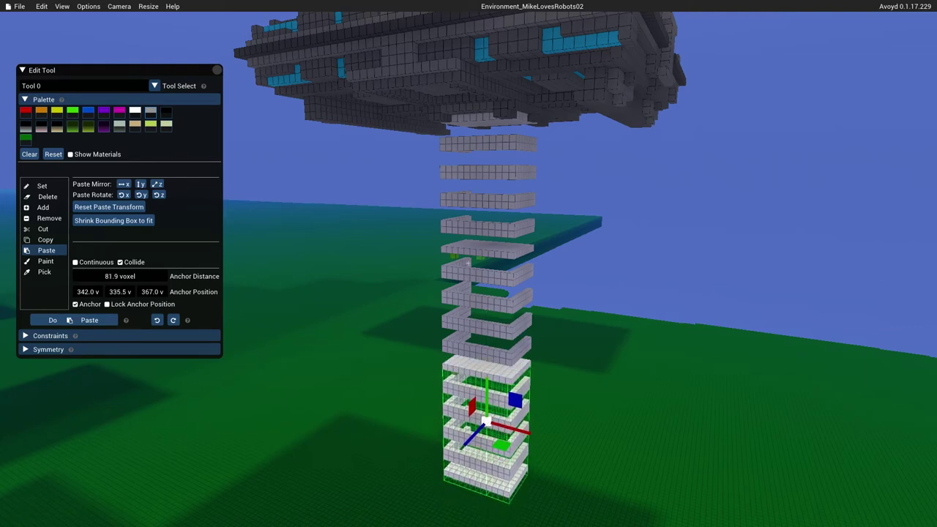
# - Rotate the lift brush about Y and extend the shaft down to the grass, ending at anchor height 316.5
pyautogui.moveTo(402, 395); pyautogui.dragTo(401, 432, button='right')
pyautogui.press('d')
pyautogui.press('a')
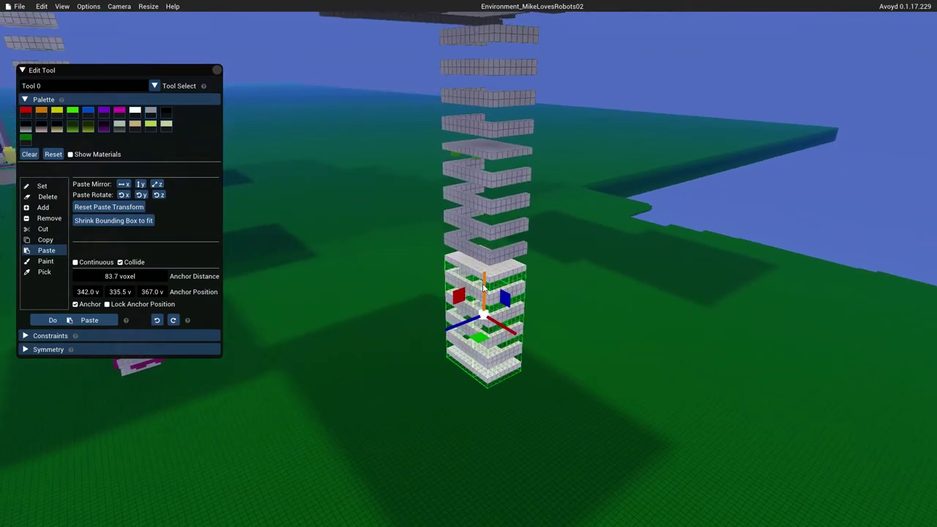
pyautogui.click(139, 196)
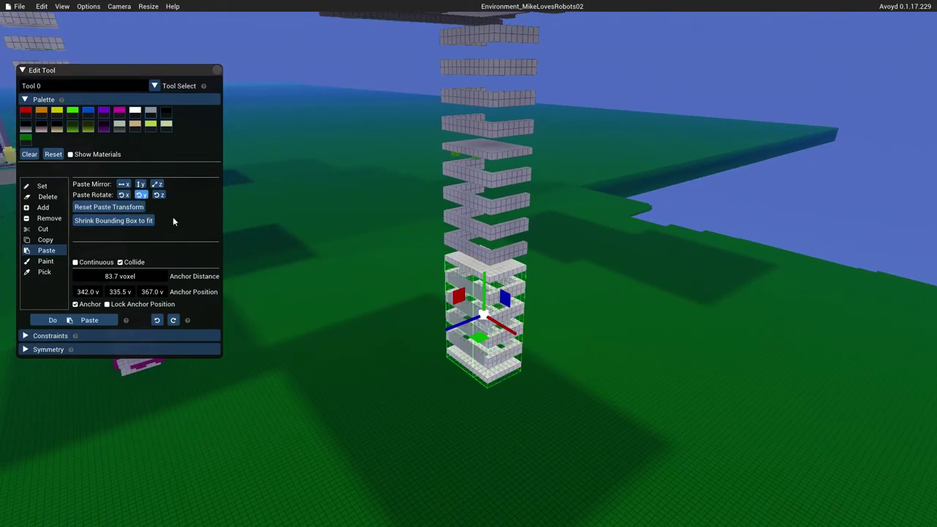
pyautogui.moveTo(483, 289); pyautogui.dragTo(483, 378)
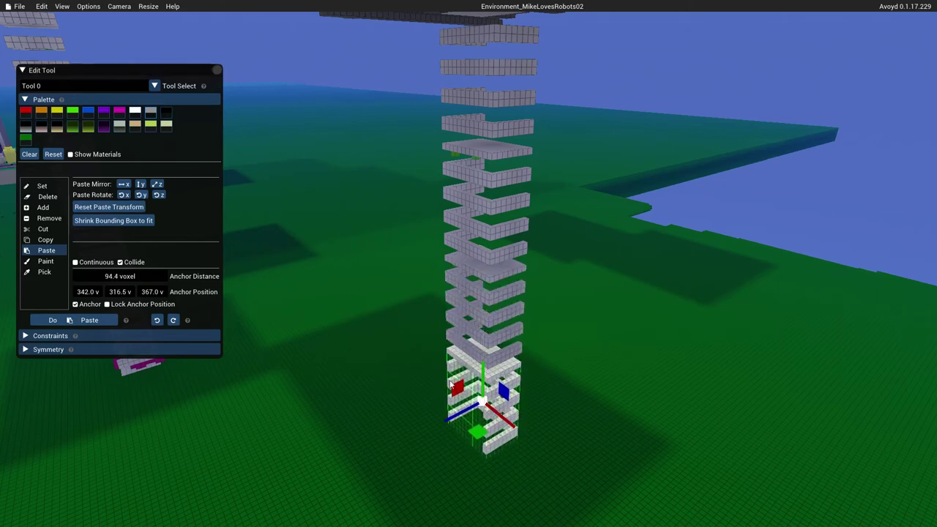
pyautogui.moveTo(385, 363); pyautogui.dragTo(366, 366, button='right')
pyautogui.press('s')
pyautogui.press('a')
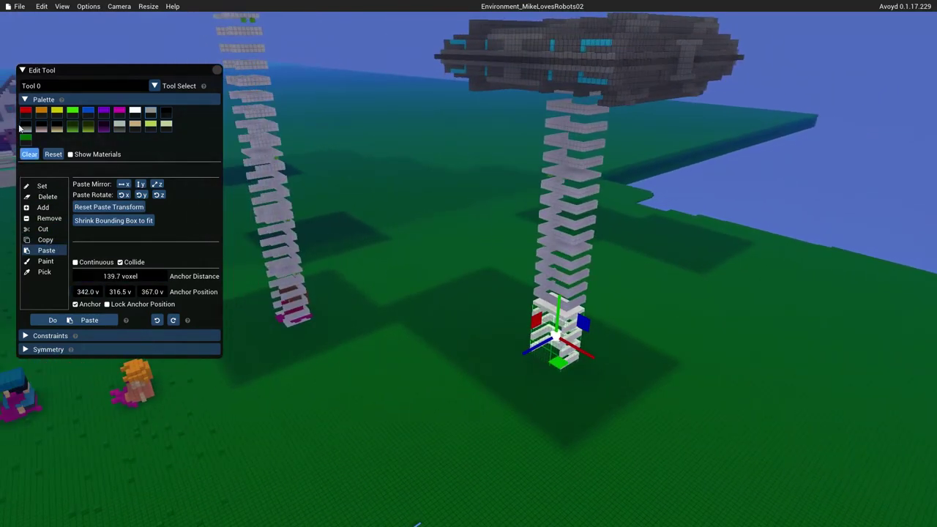
# - Find alien_engi2c.vox among the MagicaVoxel models and load it as the paste brush
pyautogui.click(16, 7)
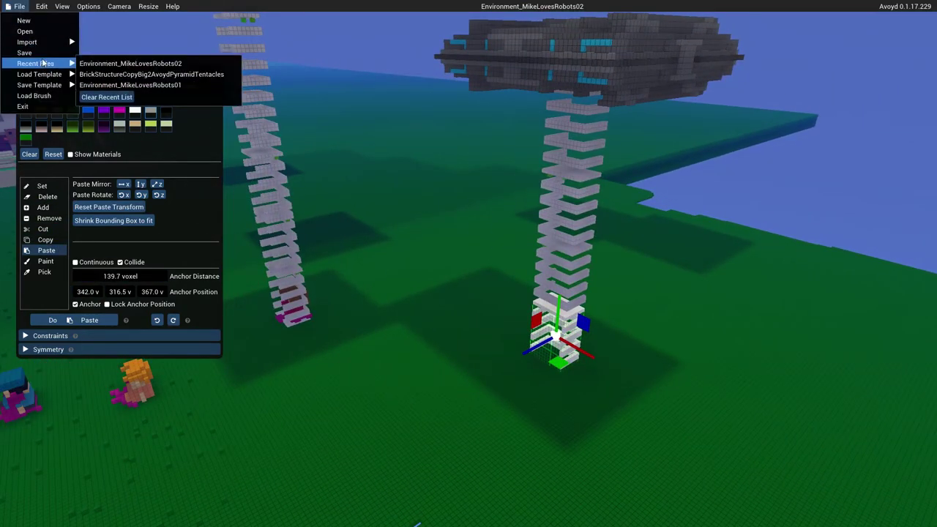
pyautogui.click(33, 96)
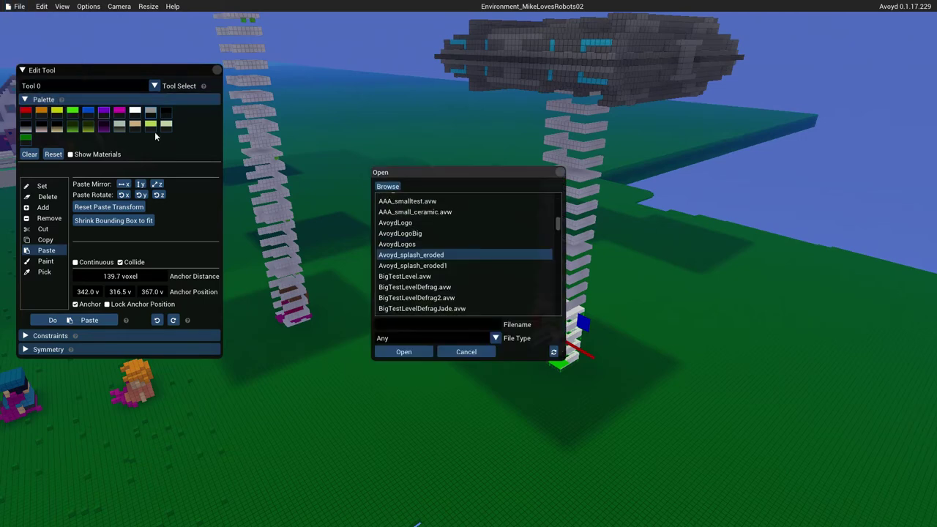
pyautogui.click(394, 189)
pyautogui.scroll(1, 423, 247)
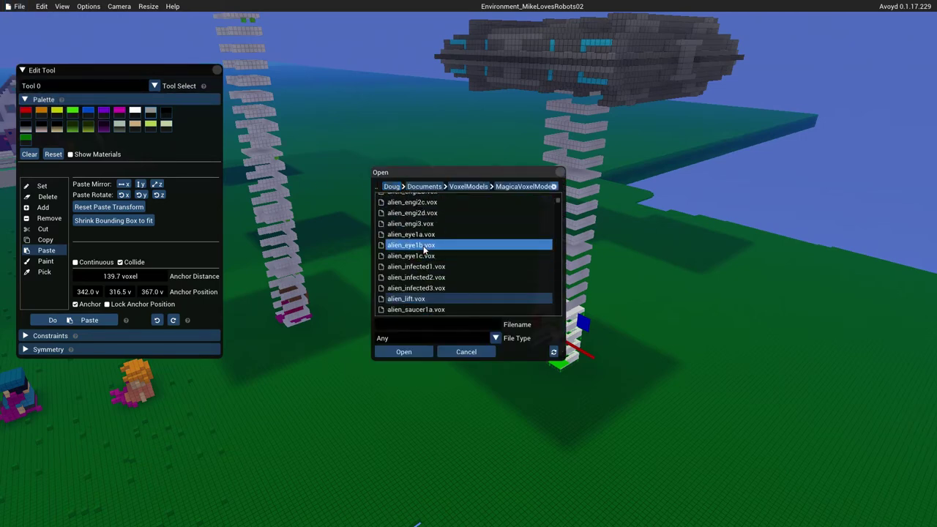
pyautogui.scroll(2, 422, 245)
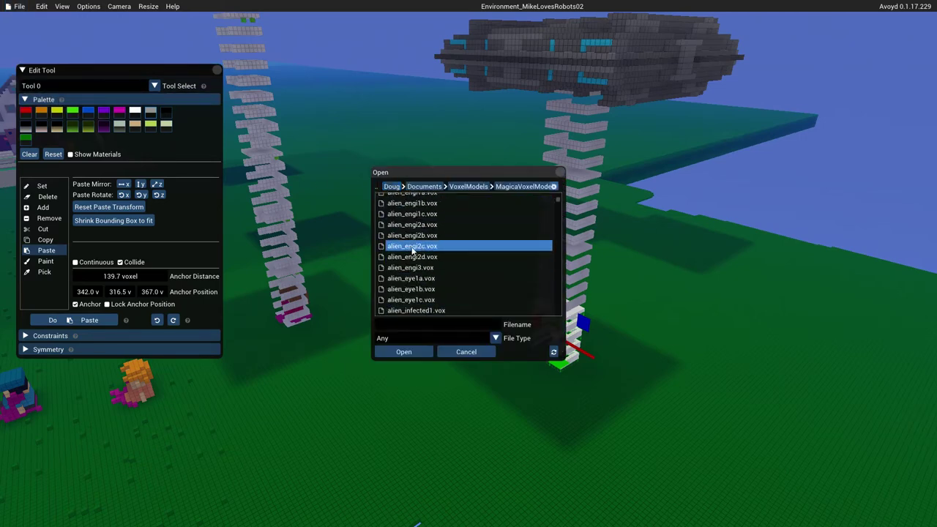
pyautogui.click(412, 249)
pyautogui.click(404, 352)
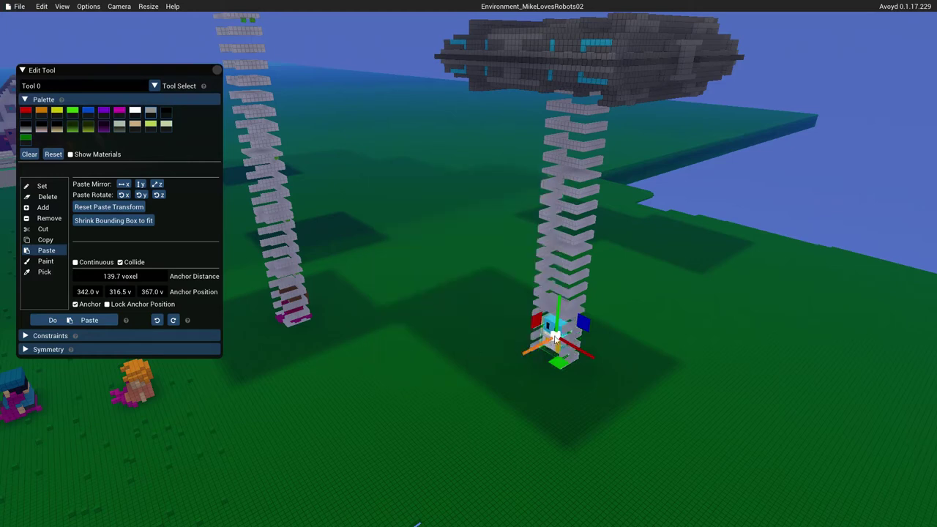
# - Move the alien brush's anchor to 342.0, 314.5, 368.0 inside the lift's base and paste the alien there
pyautogui.moveTo(542, 347)
pyautogui.mouseDown()
pyautogui.moveTo(489, 373)
pyautogui.moveTo(524, 346)
pyautogui.moveTo(536, 350)
pyautogui.mouseUp()
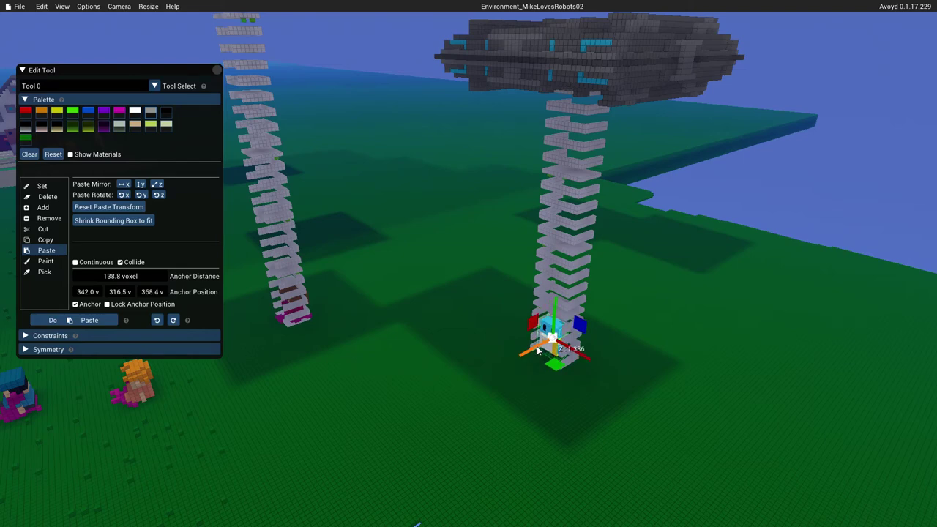
pyautogui.press('w')
pyautogui.moveTo(505, 353)
pyautogui.mouseDown(button='right')
pyautogui.moveTo(500, 369)
pyautogui.moveTo(504, 352)
pyautogui.mouseUp(button='right')
pyautogui.scroll(-2, 489, 220)
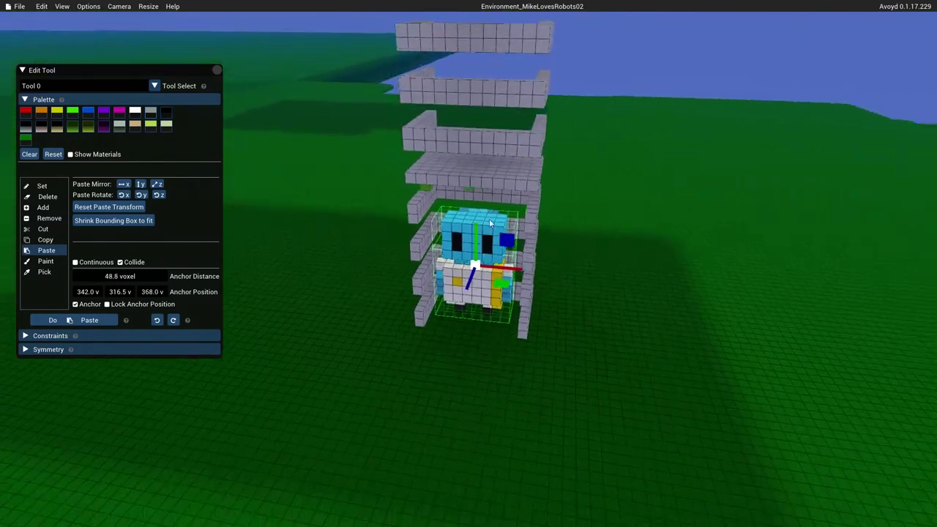
pyautogui.moveTo(474, 242); pyautogui.dragTo(465, 260)
pyautogui.press('w')
pyautogui.moveTo(441, 342); pyautogui.dragTo(438, 407, button='right')
pyautogui.scroll(2, 439, 349)
pyautogui.scroll(-5, 439, 344)
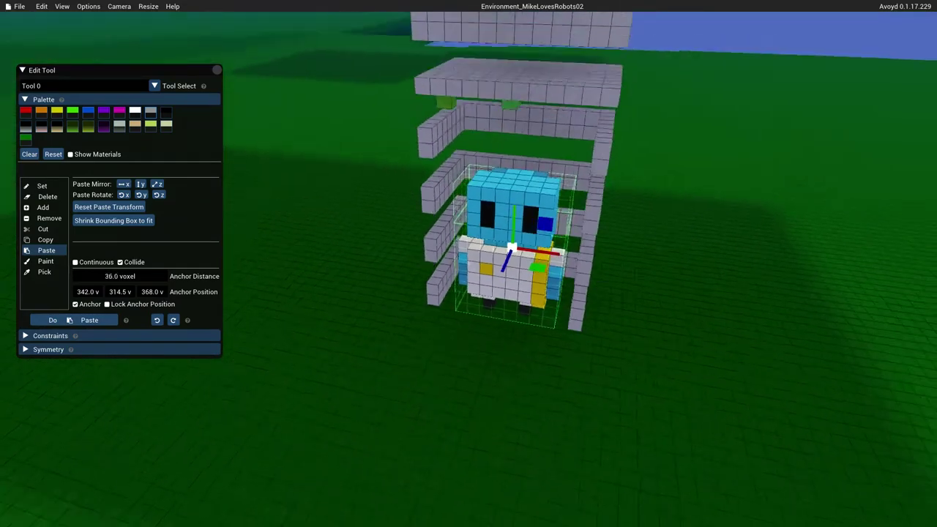
# - Turn off the anchor and paste two more aliens on the grass around the tall lift shaft
pyautogui.scroll(-1, 424, 249)
pyautogui.moveTo(425, 250); pyautogui.dragTo(281, 330)
pyautogui.moveTo(282, 331); pyautogui.dragTo(162, 324, button='right')
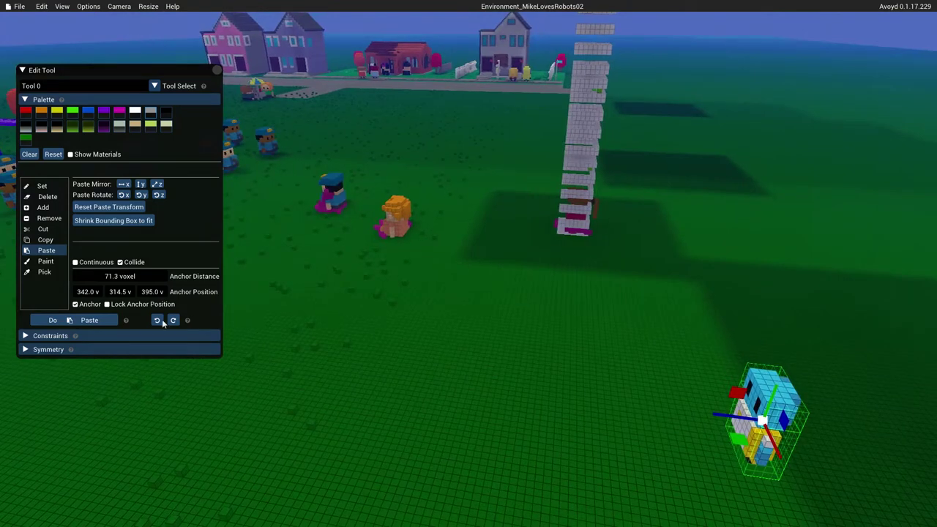
pyautogui.click(87, 306)
pyautogui.click(548, 300)
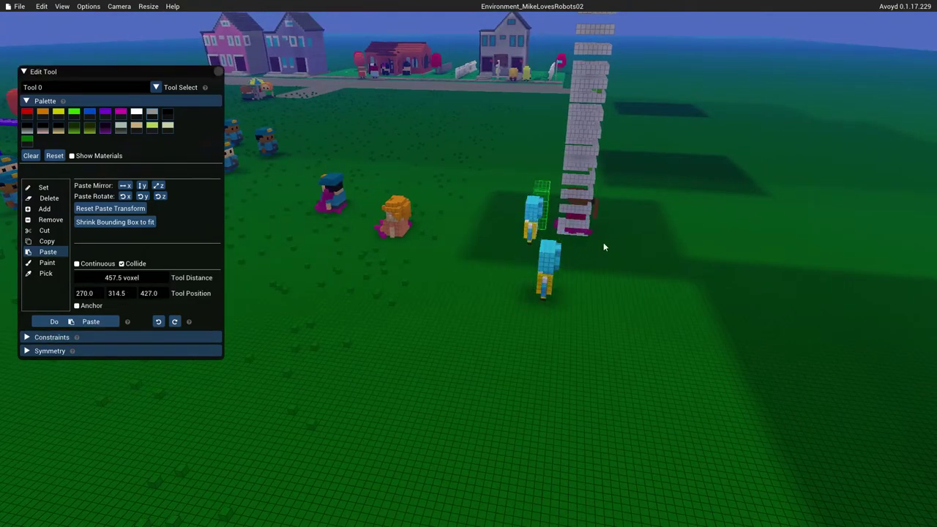
pyautogui.click(759, 182)
pyautogui.moveTo(690, 311)
pyautogui.mouseDown(button='right')
pyautogui.moveTo(842, 315)
pyautogui.moveTo(725, 308)
pyautogui.moveTo(692, 320)
pyautogui.mouseUp(button='right')
pyautogui.press('s')
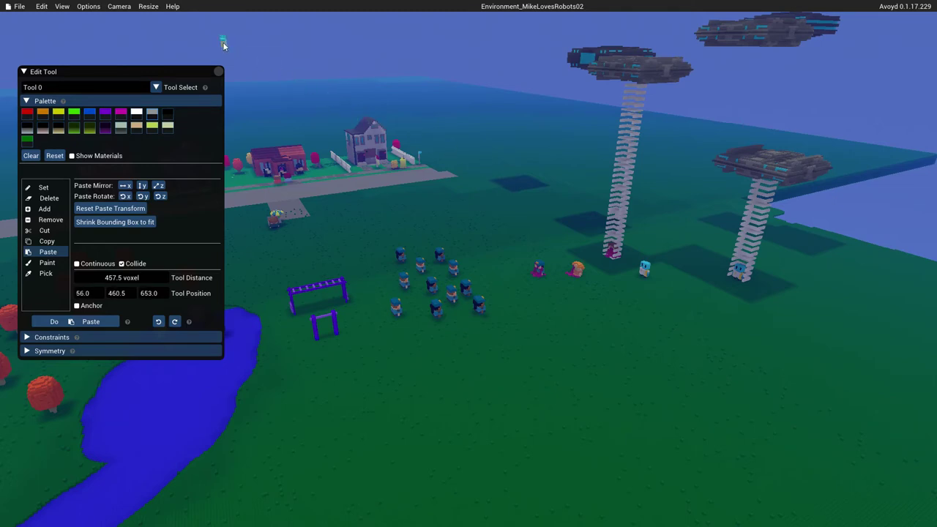
# - Start loading a new brush and browse from the MagicaVoxel models to the MinecraftMaps folder
pyautogui.click(26, 7)
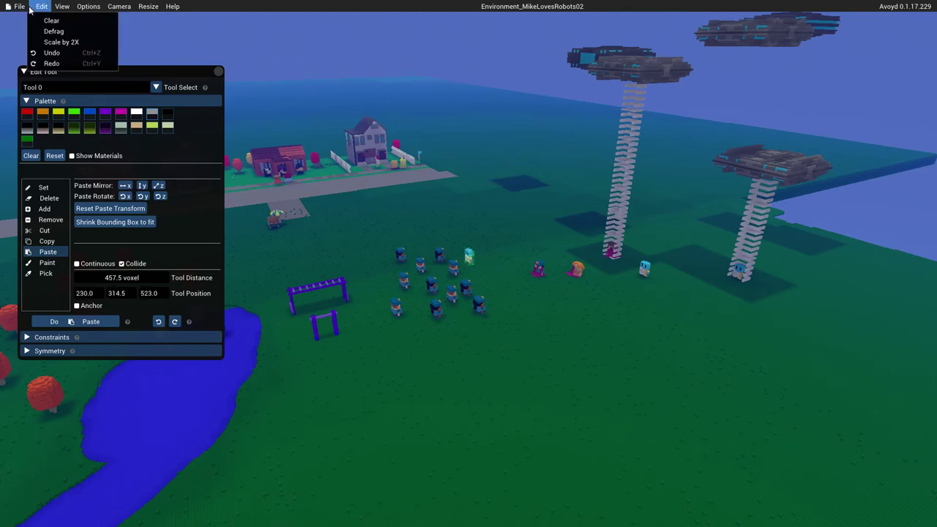
pyautogui.click(42, 101)
pyautogui.click(385, 187)
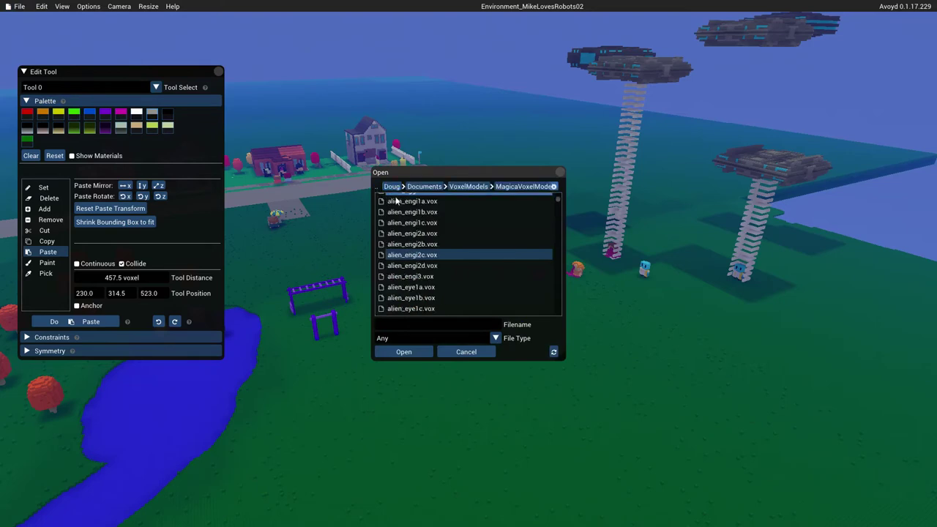
pyautogui.click(454, 189)
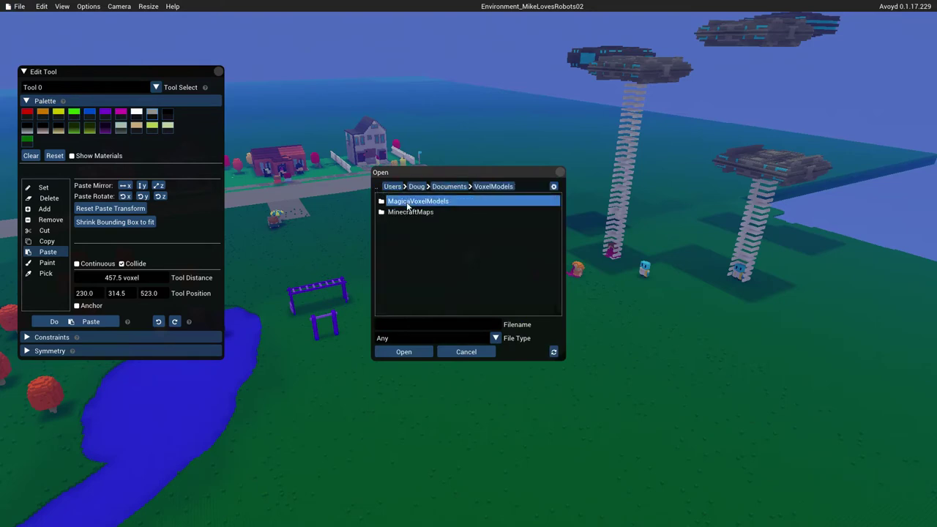
pyautogui.doubleClick(413, 211)
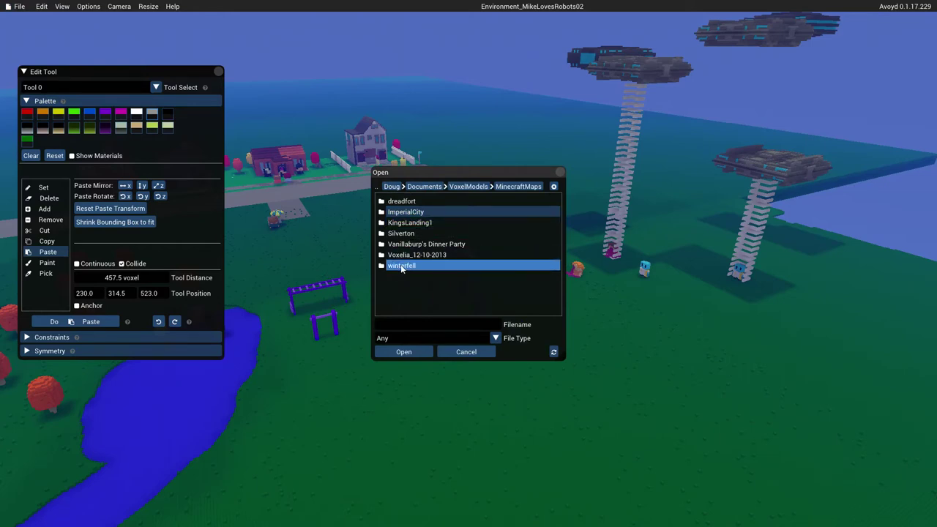
pyautogui.doubleClick(401, 200)
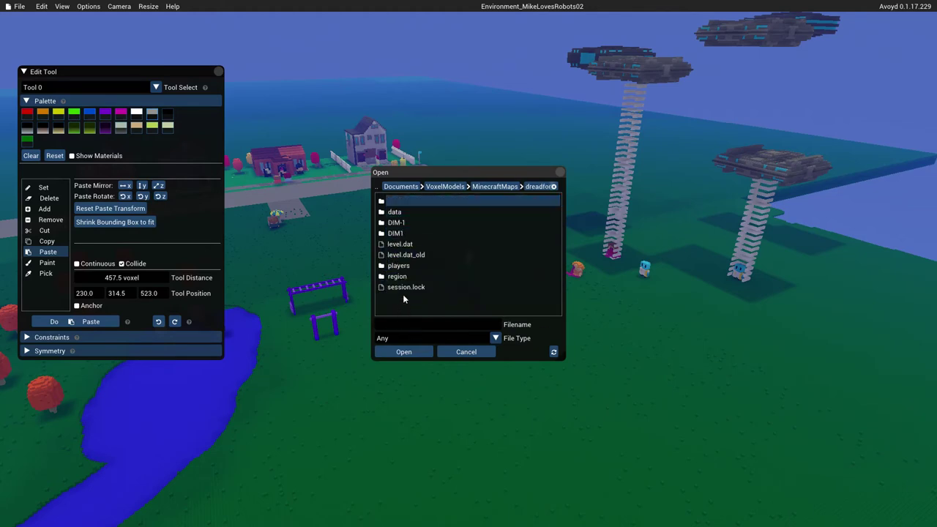
pyautogui.click(496, 337)
pyautogui.click(540, 341)
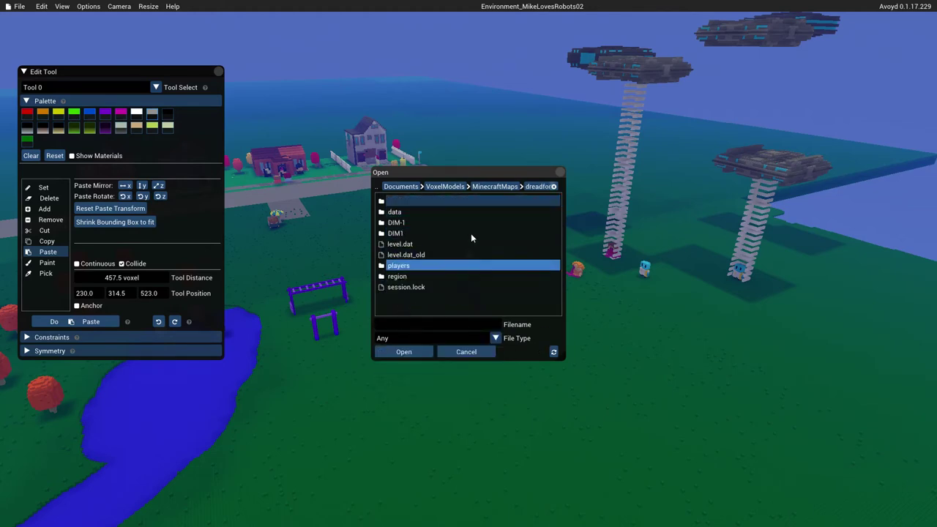
pyautogui.click(505, 186)
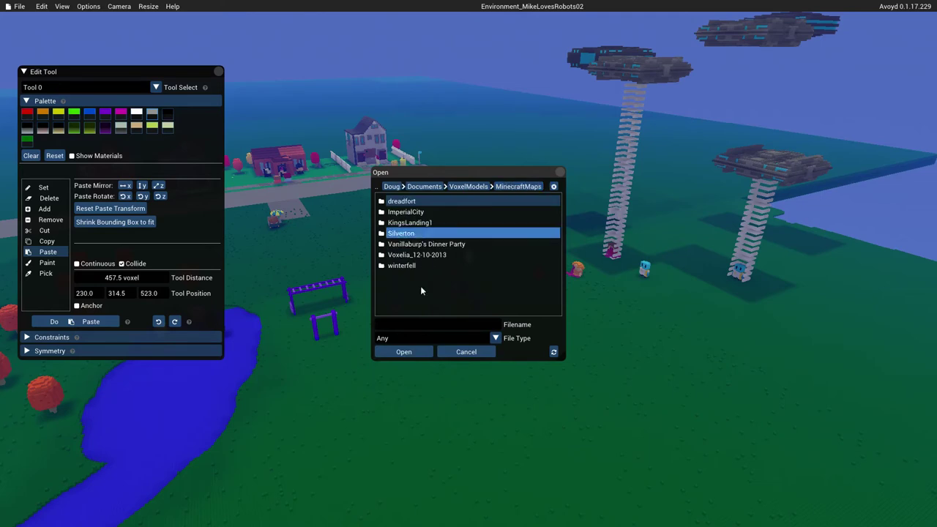
# - Restrict the file type to Minecraft and load the winterfell map as the paste brush
pyautogui.click(495, 338)
pyautogui.click(405, 375)
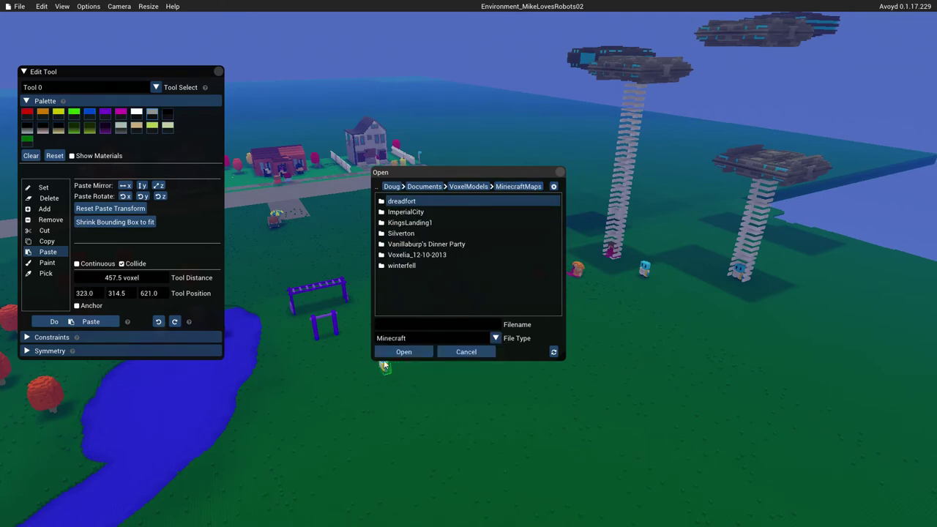
pyautogui.doubleClick(405, 267)
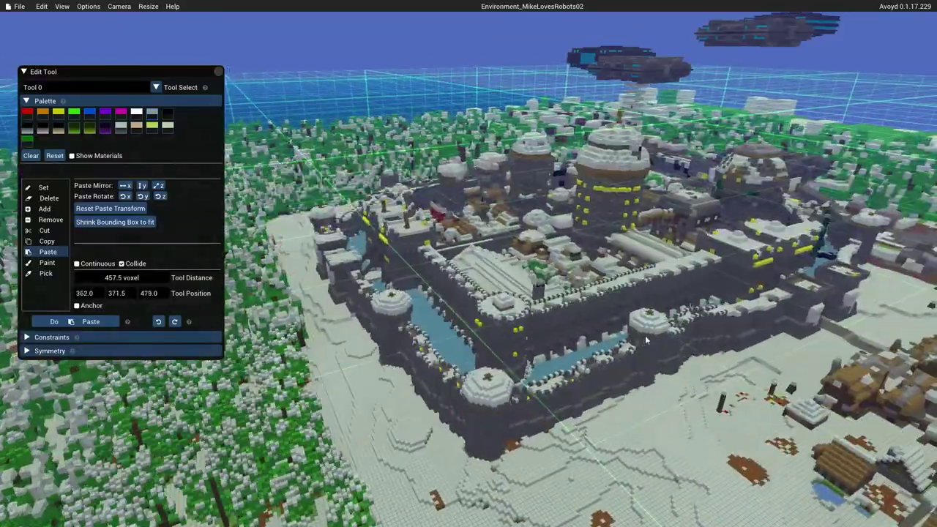
# - Enable the anchor and move the winterfell brush beyond the edge of the grass to 1062.0, 371.5, 305.0
pyautogui.press('s')
pyautogui.moveTo(667, 343); pyautogui.dragTo(757, 338, button='right')
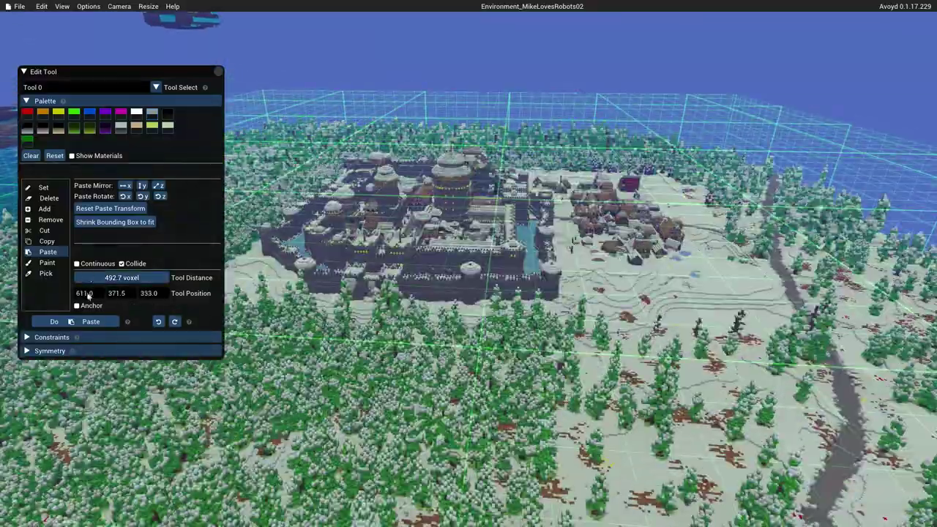
pyautogui.click(89, 306)
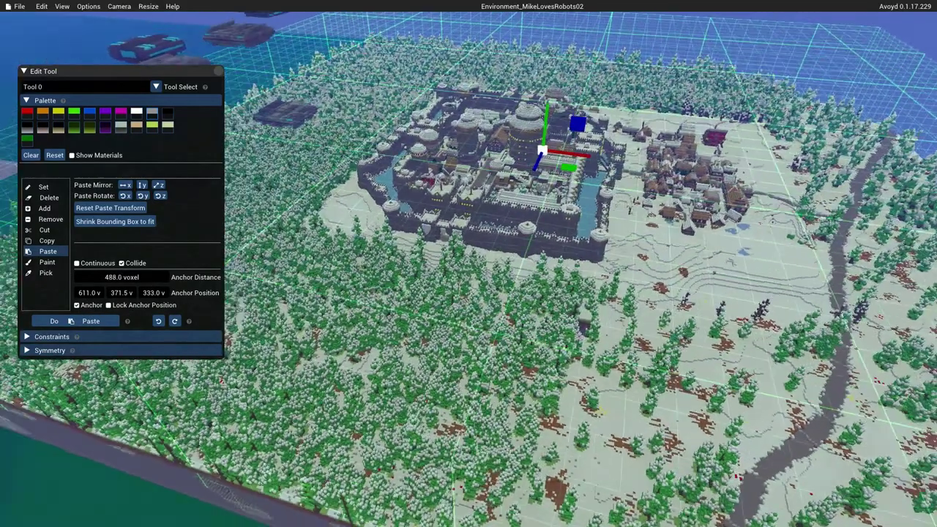
pyautogui.press('s')
pyautogui.moveTo(636, 233); pyautogui.dragTo(550, 180, button='right')
pyautogui.moveTo(664, 255); pyautogui.dragTo(896, 318)
pyautogui.moveTo(896, 319); pyautogui.dragTo(867, 317, button='right')
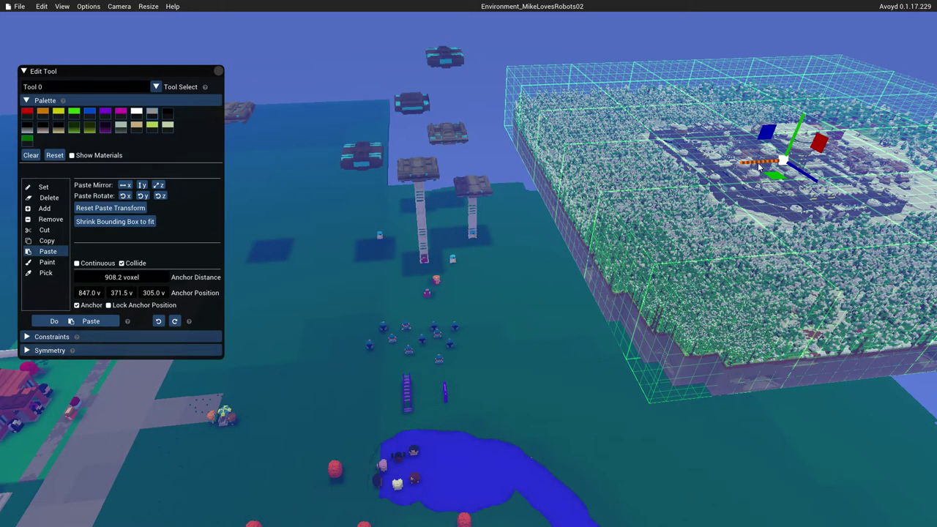
pyautogui.moveTo(761, 167); pyautogui.dragTo(877, 156)
pyautogui.moveTo(877, 156); pyautogui.dragTo(924, 133, button='right')
pyautogui.press('d')
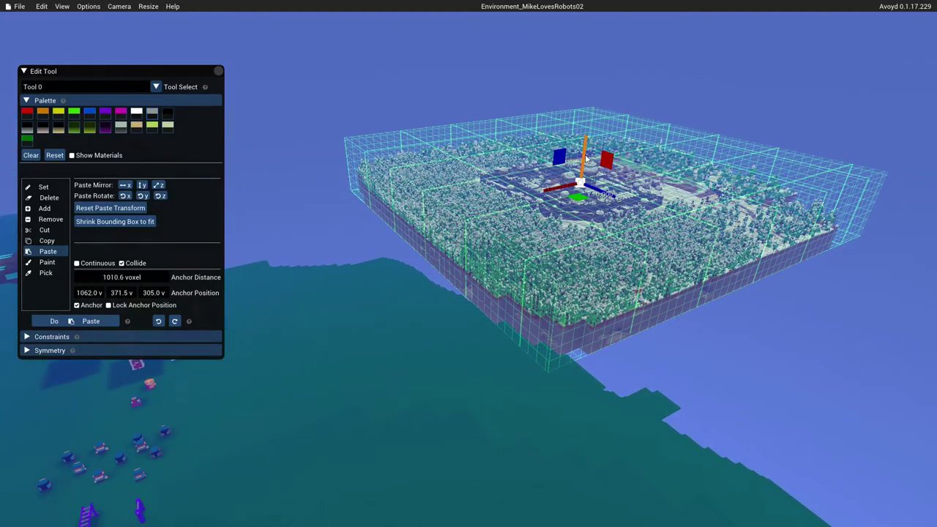
# - Lower the winterfell brush to anchor height 328.5 and paste it, raising the brush clear to height 476.5
pyautogui.moveTo(586, 163)
pyautogui.mouseDown()
pyautogui.moveTo(584, 254)
pyautogui.moveTo(588, 179)
pyautogui.mouseUp()
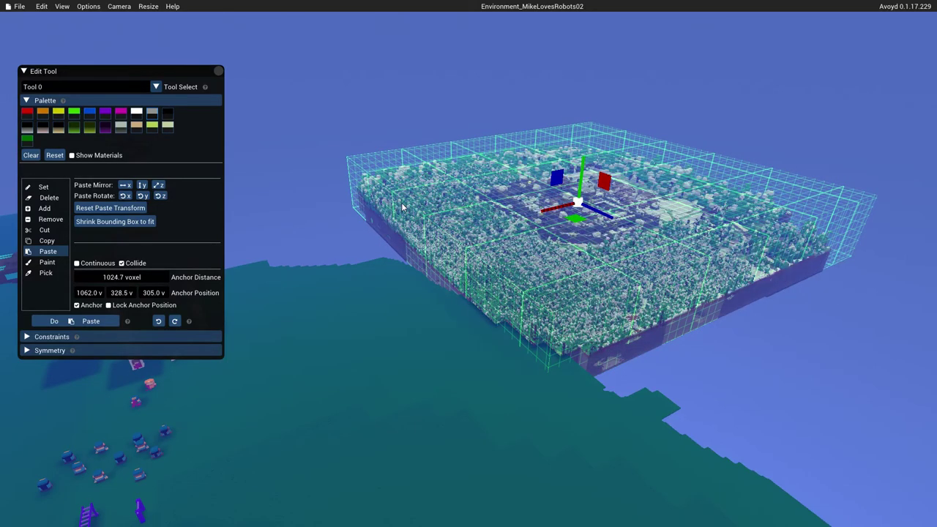
pyautogui.moveTo(581, 172); pyautogui.dragTo(575, 102)
# - Hide the Edit Tool window and inspect the pasted winterfell map and the surrounding environment
pyautogui.click(217, 72)
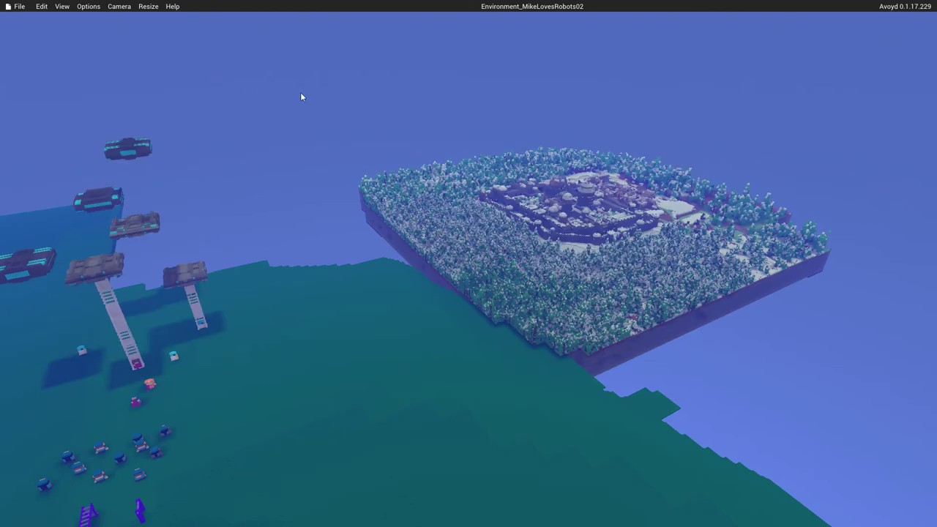
pyautogui.press('w')
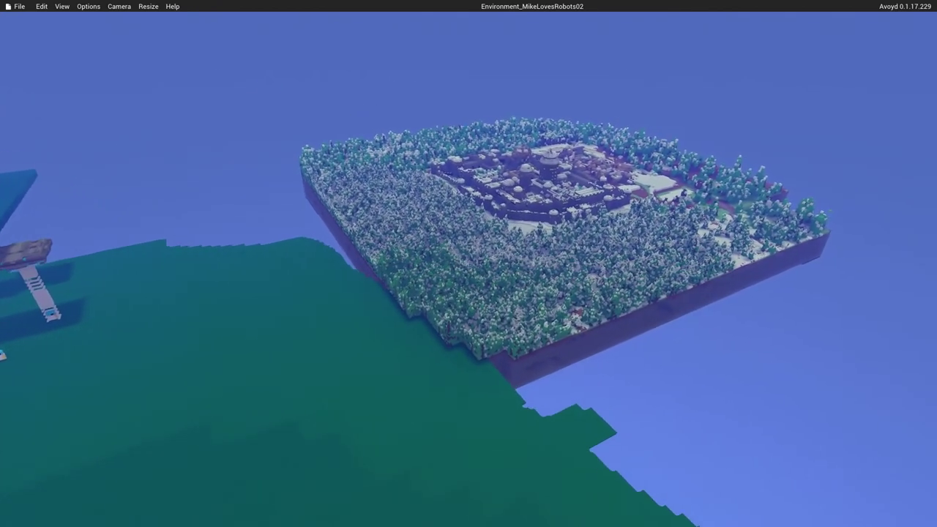
pyautogui.press('w')
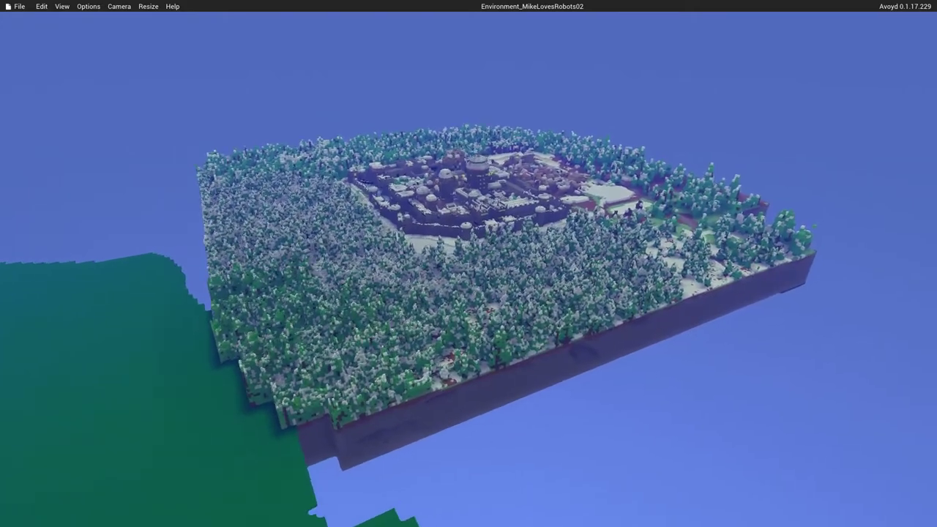
pyautogui.press('d')
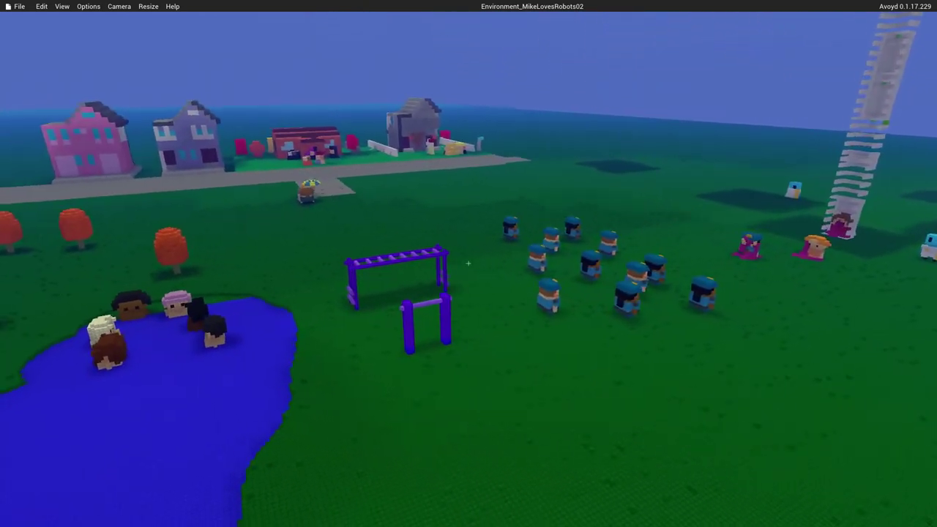
pyautogui.press('s')
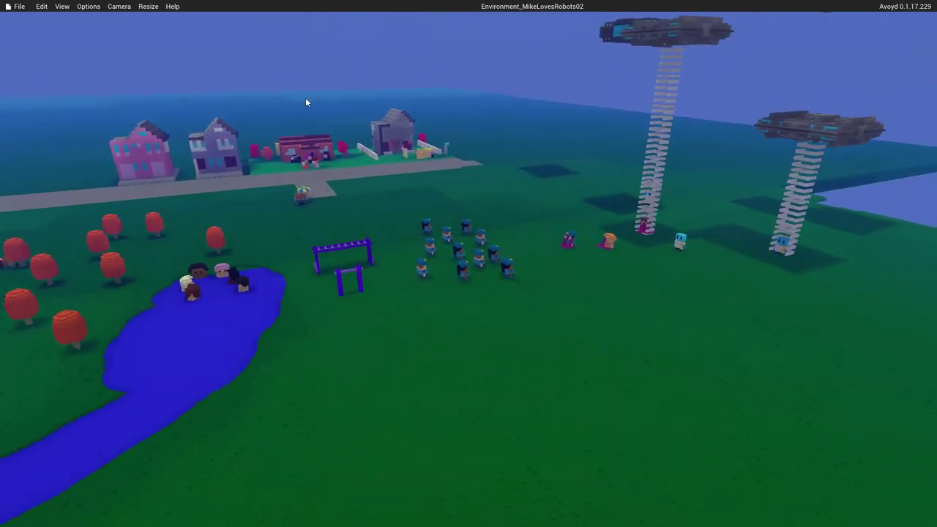
# - Show the Edit Tool window again
pyautogui.rightClick(322, 112)
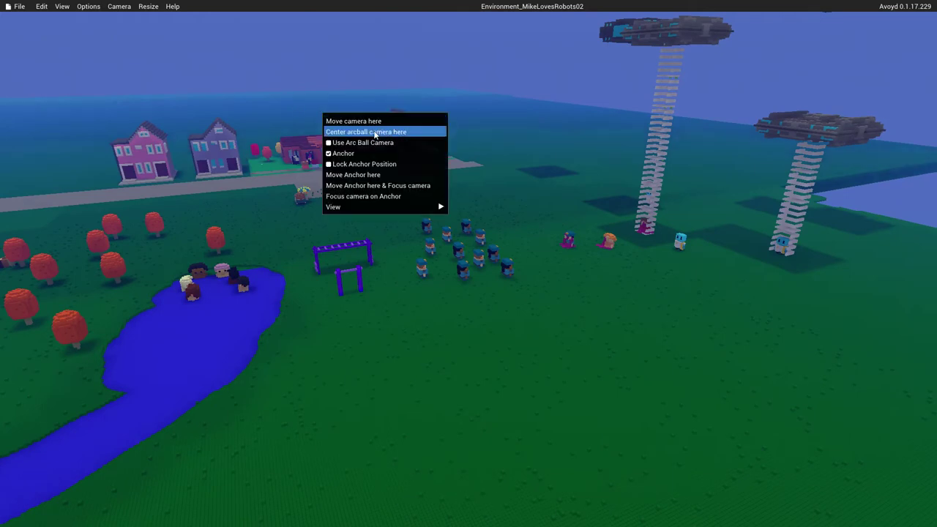
pyautogui.moveTo(404, 204)
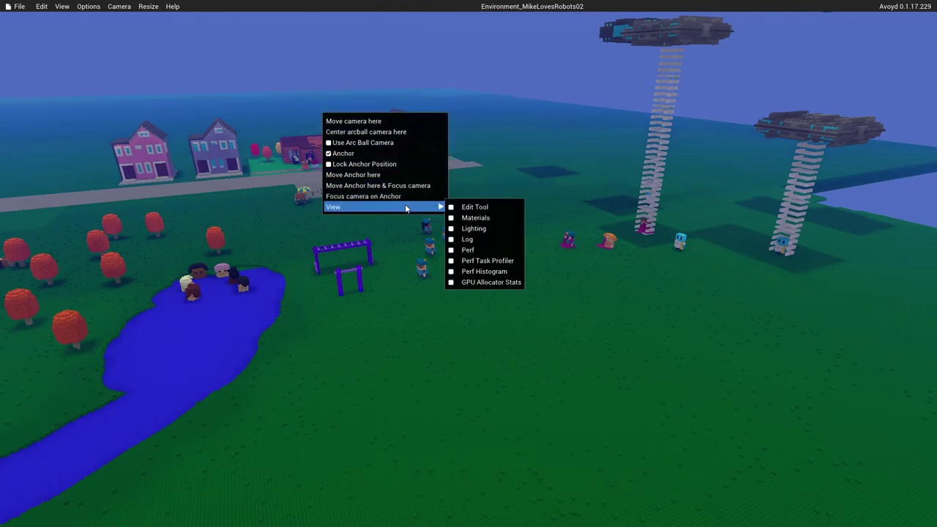
pyautogui.click(474, 204)
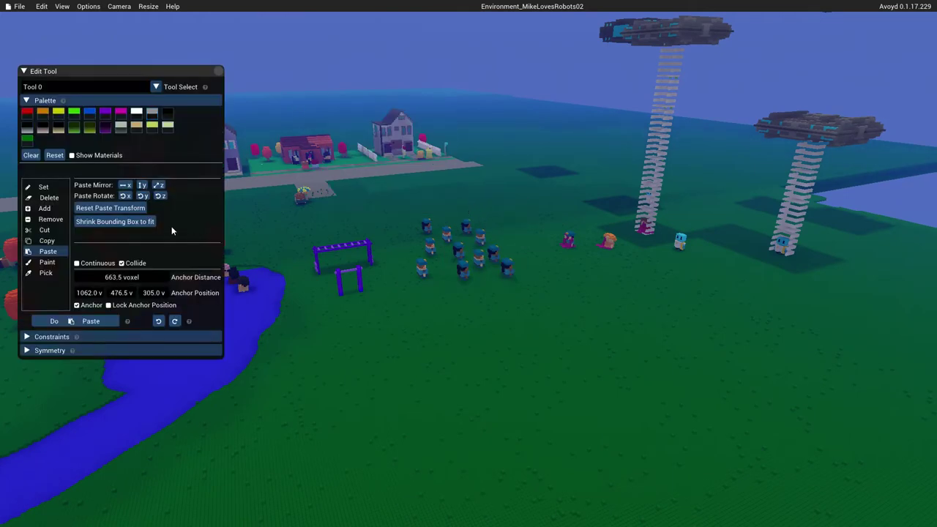
# - Load alien_bot3.vox from the MagicaVoxel models as the paste brush and turn off the anchor
pyautogui.click(18, 6)
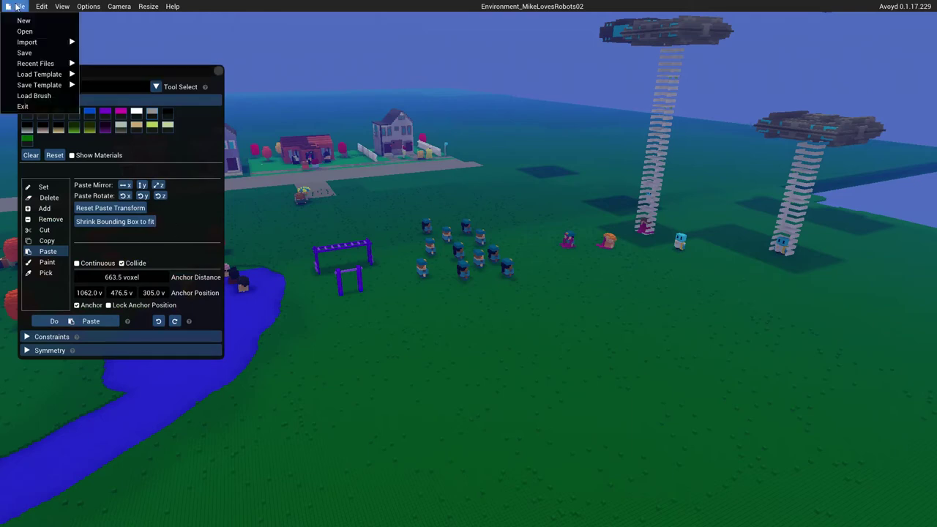
pyautogui.click(44, 94)
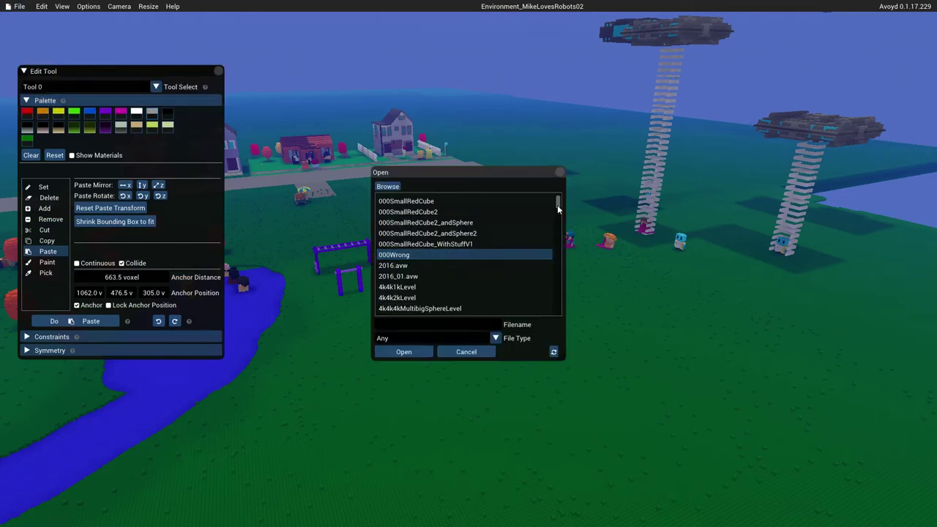
pyautogui.click(387, 186)
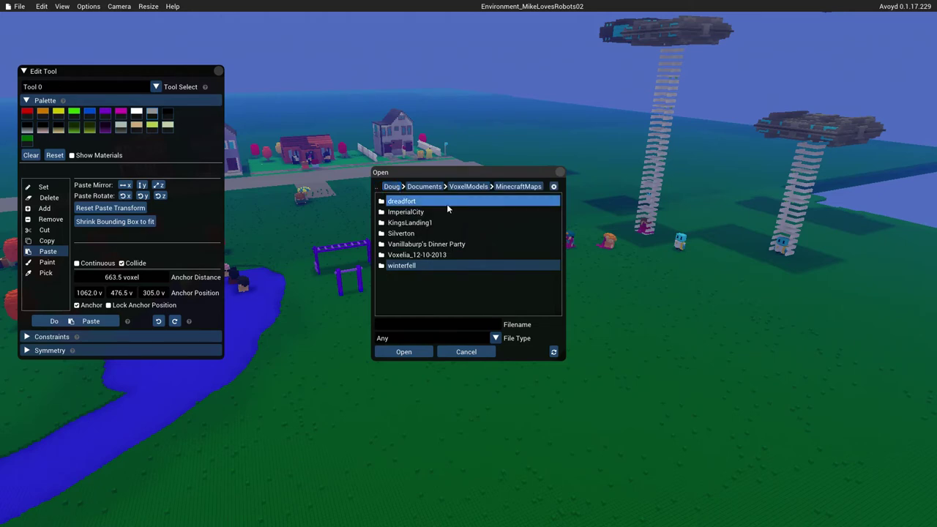
pyautogui.click(470, 187)
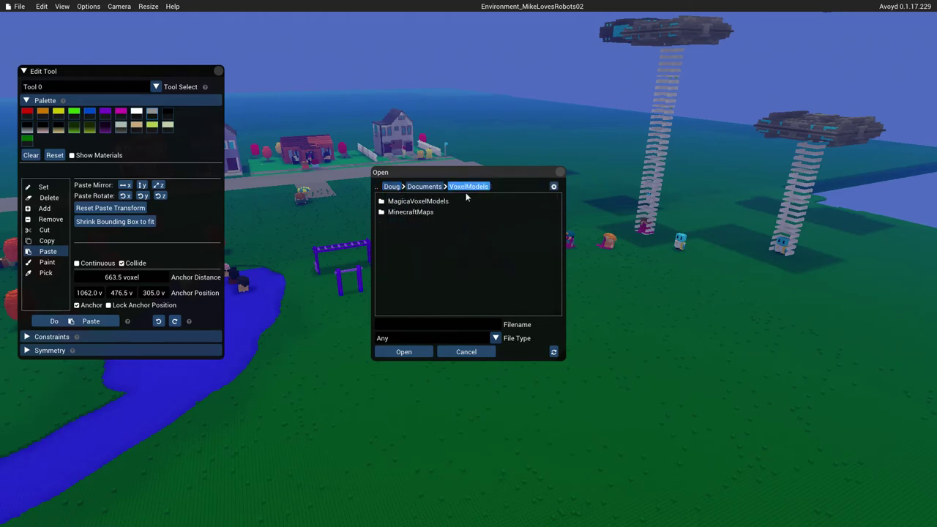
pyautogui.doubleClick(404, 202)
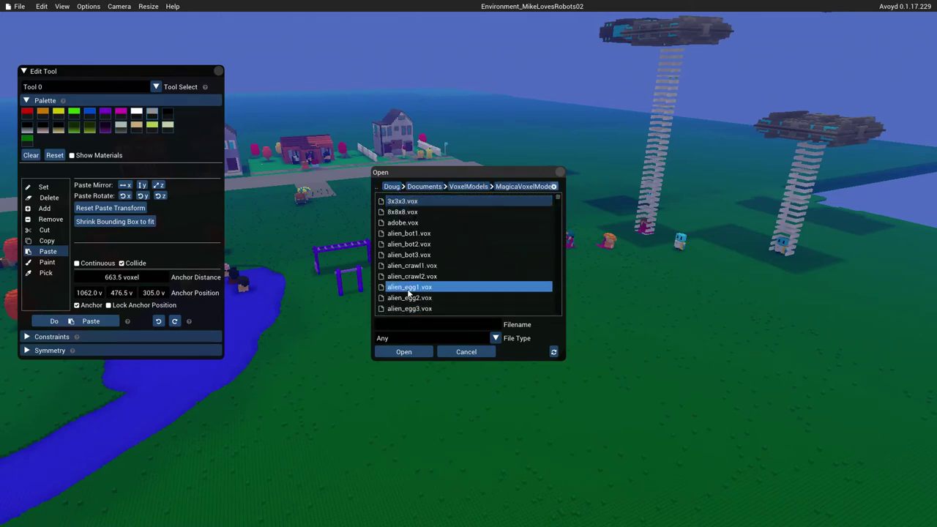
pyautogui.click(410, 255)
pyautogui.click(404, 352)
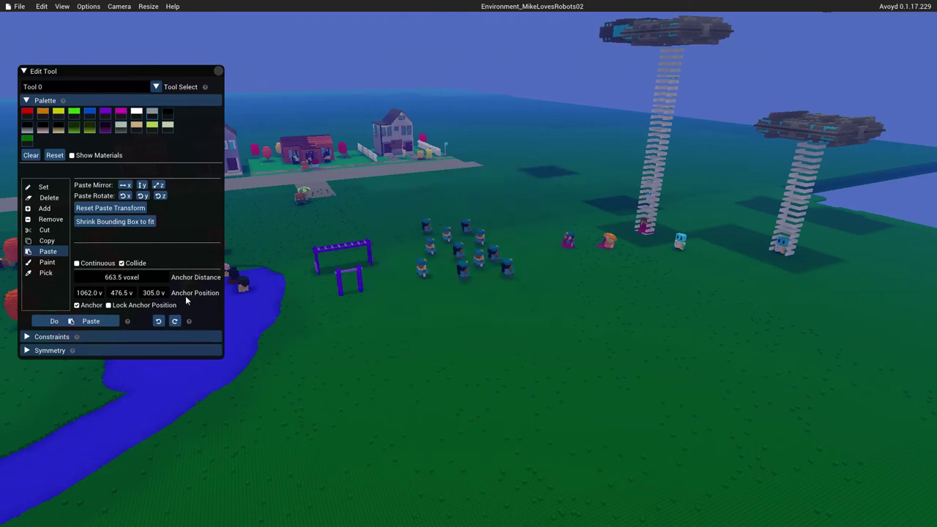
pyautogui.click(90, 305)
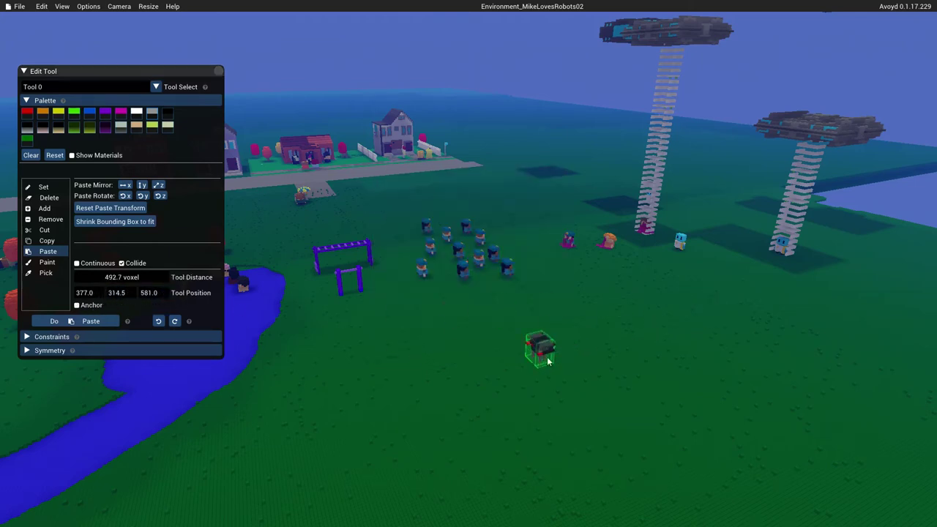
# - Paste two alien bots beside the group of small blue-capped figures and turn on Continuous pasting
pyautogui.click(517, 240)
pyautogui.click(542, 273)
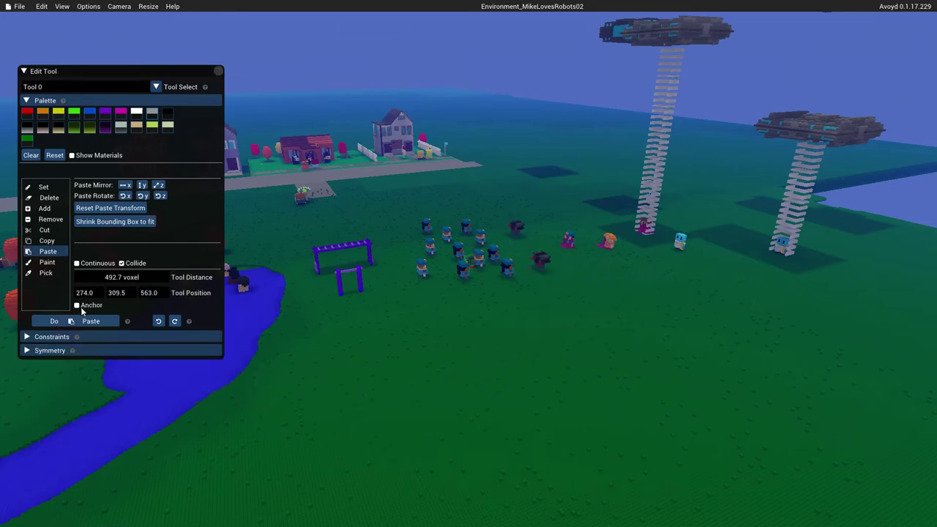
pyautogui.click(105, 264)
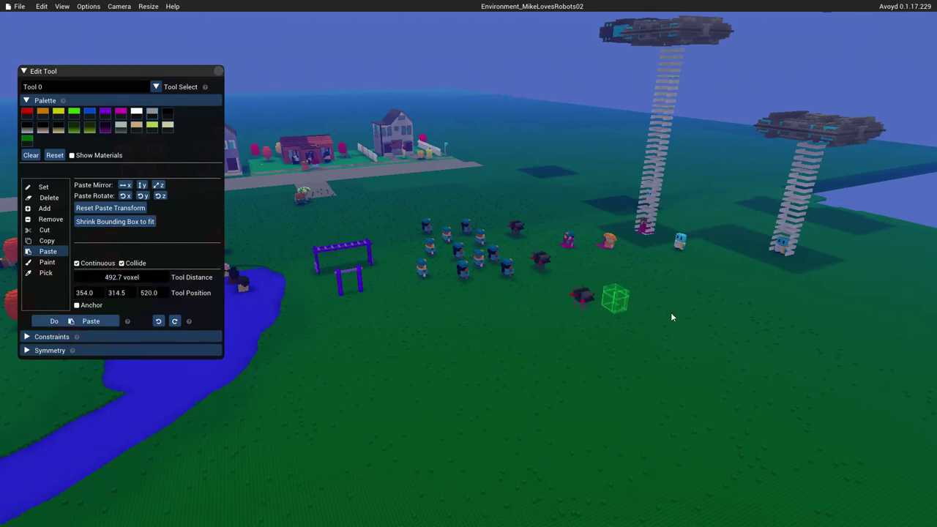
# - Paste continuous trails of alien bots across the grass around the lifts, with Collide on so they stack over existing models
pyautogui.press('d')
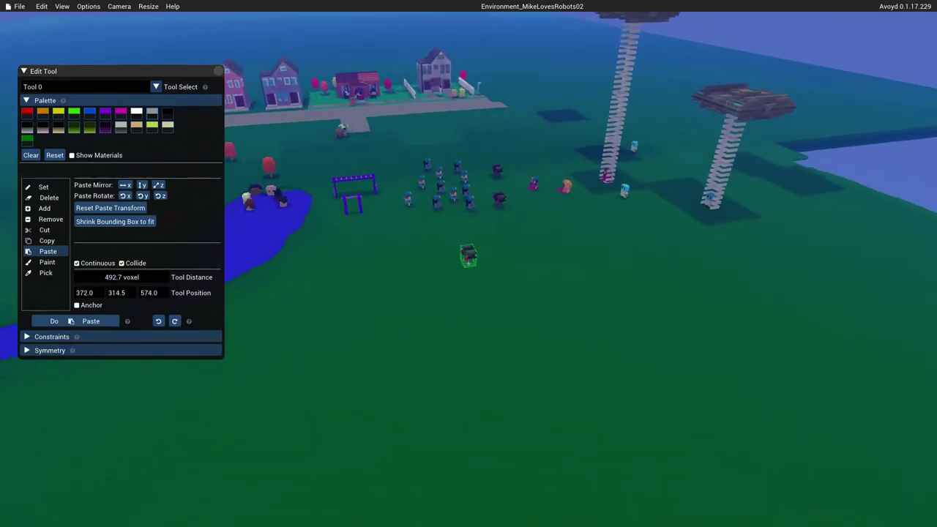
pyautogui.press('a')
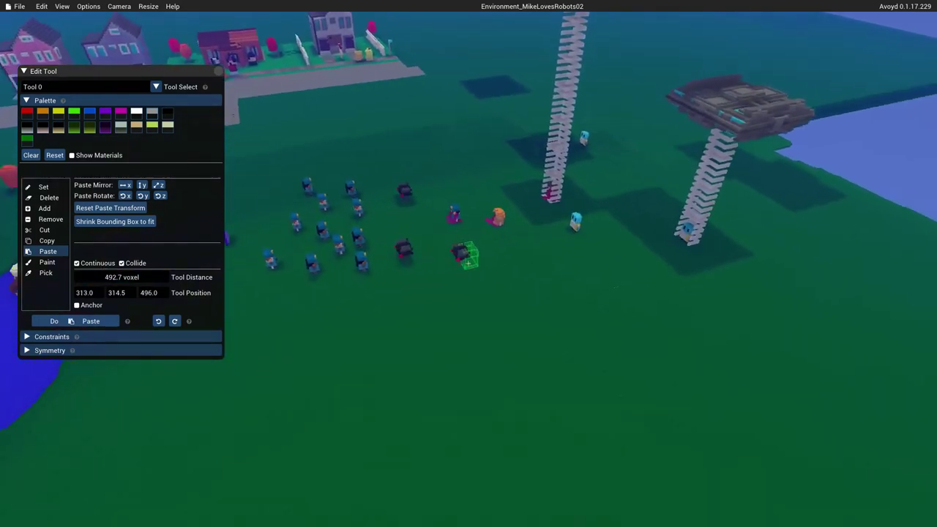
pyautogui.press('a')
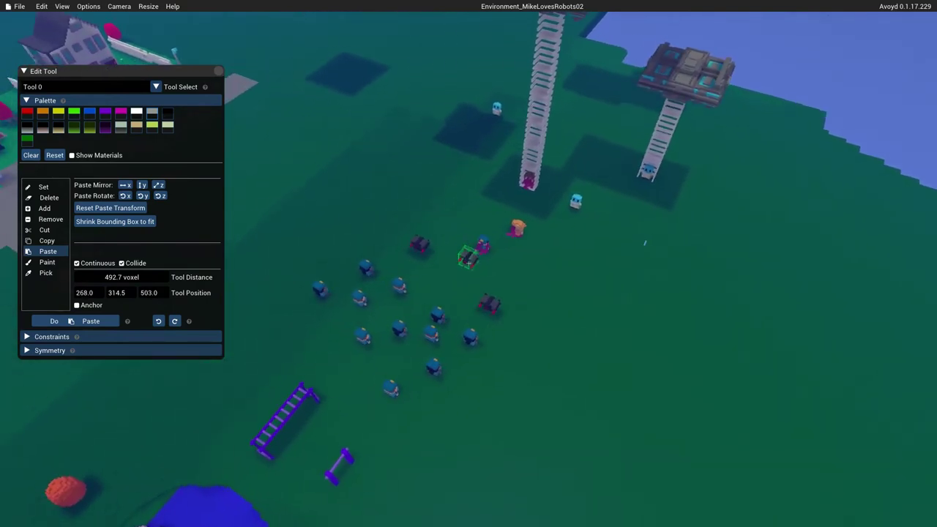
pyautogui.press('a')
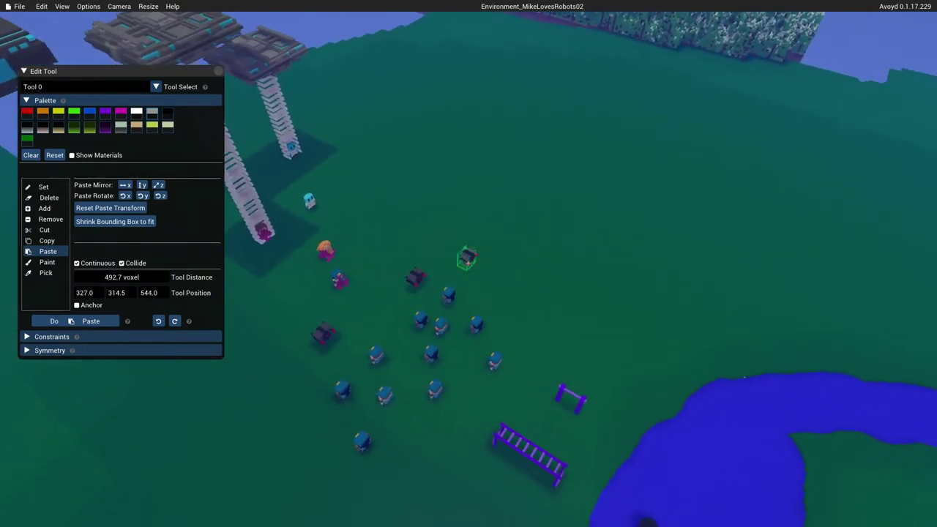
pyautogui.press('a')
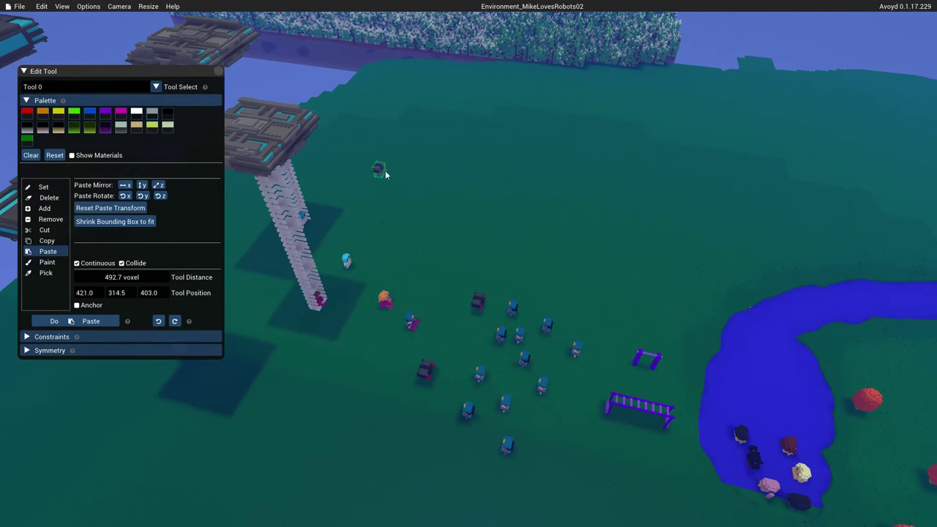
pyautogui.moveTo(372, 254)
pyautogui.mouseDown()
pyautogui.moveTo(295, 406)
pyautogui.moveTo(226, 420)
pyautogui.moveTo(275, 287)
pyautogui.moveTo(435, 102)
pyautogui.moveTo(420, 262)
pyautogui.moveTo(356, 497)
pyautogui.moveTo(427, 397)
pyautogui.moveTo(454, 307)
pyautogui.moveTo(546, 174)
pyautogui.mouseUp()
pyautogui.rightClick(545, 174)
pyautogui.press('d')
pyautogui.press('d')
pyautogui.press('w')
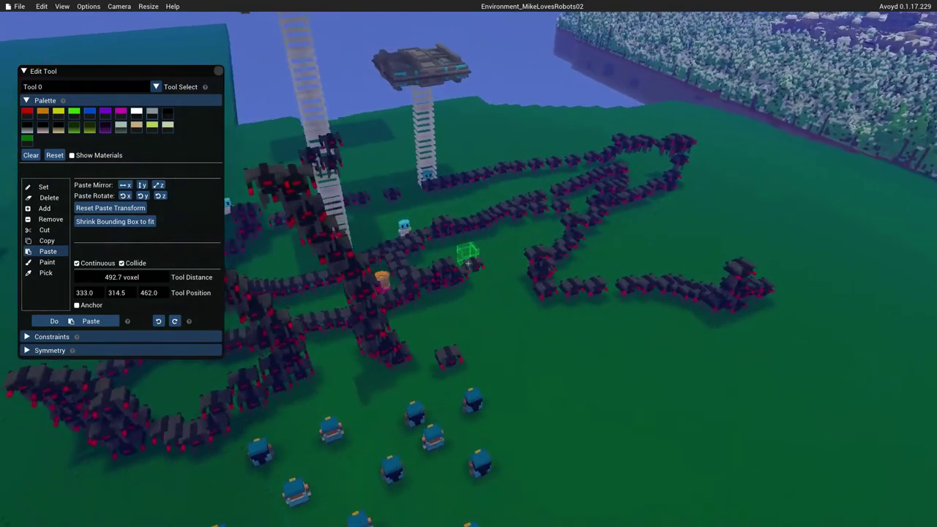
pyautogui.press('s')
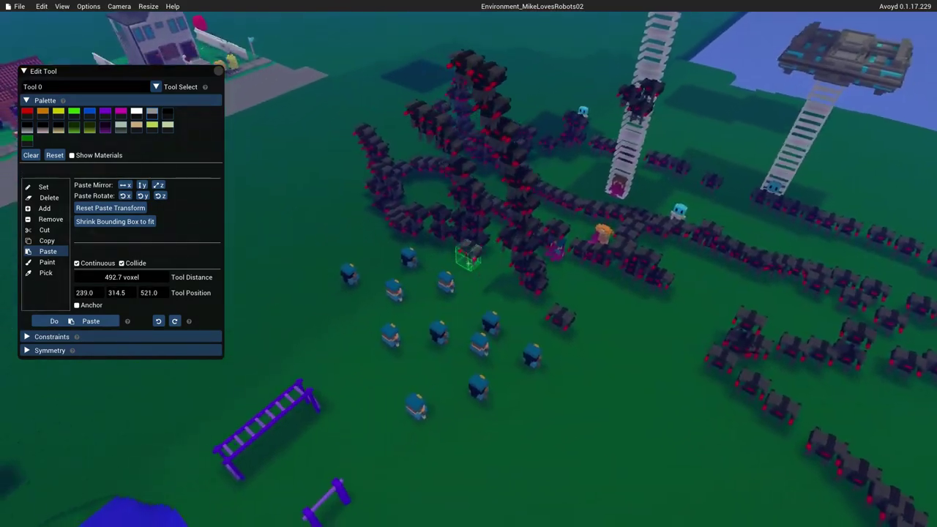
pyautogui.press('a')
pyautogui.press('w')
pyautogui.moveTo(466, 254); pyautogui.dragTo(591, 209, button='right')
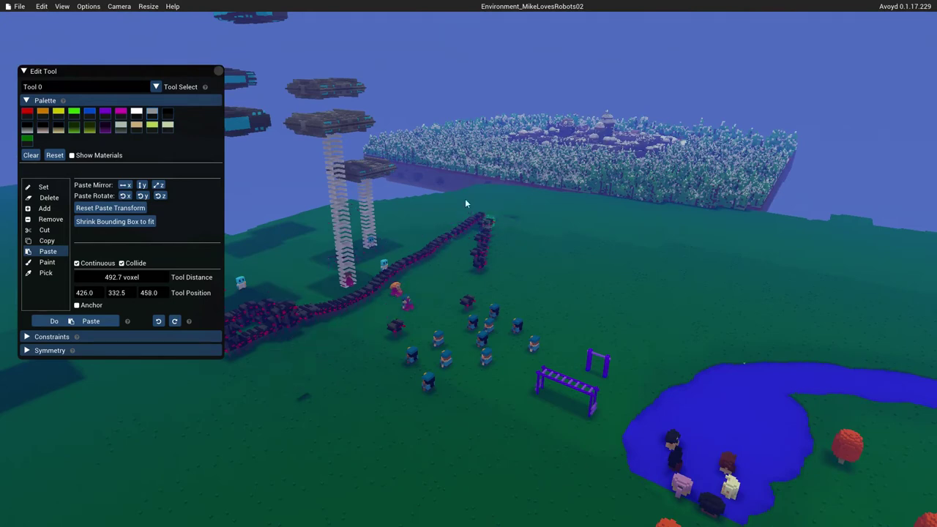
# - Check the Continuous Mode Undo Time setting in the program options
pyautogui.click(95, 7)
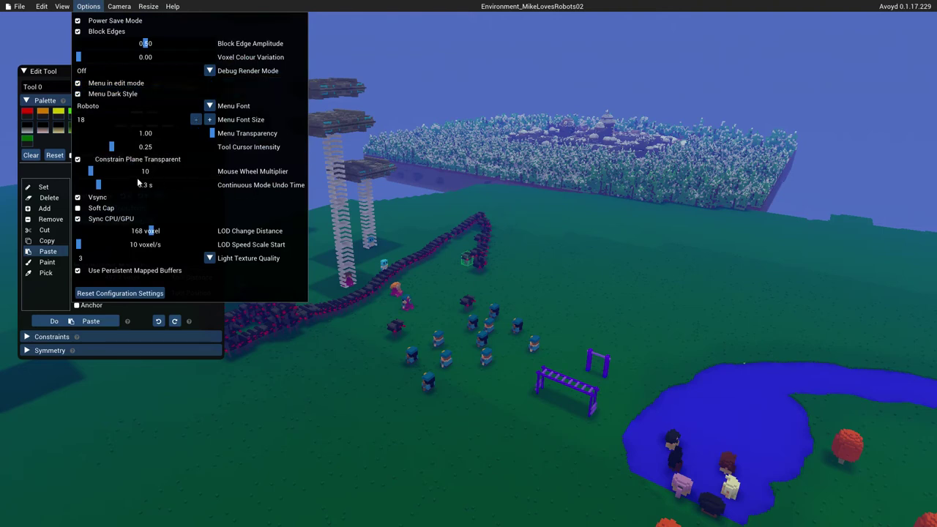
pyautogui.click(371, 10)
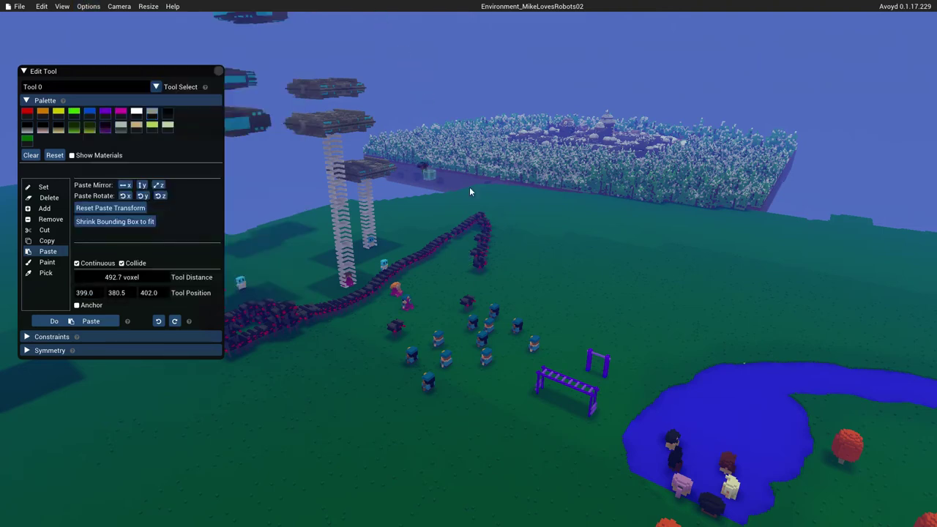
# - Constrain the paste brush to the y plane and set the plane position to 309 voxels at ground level
pyautogui.click(44, 338)
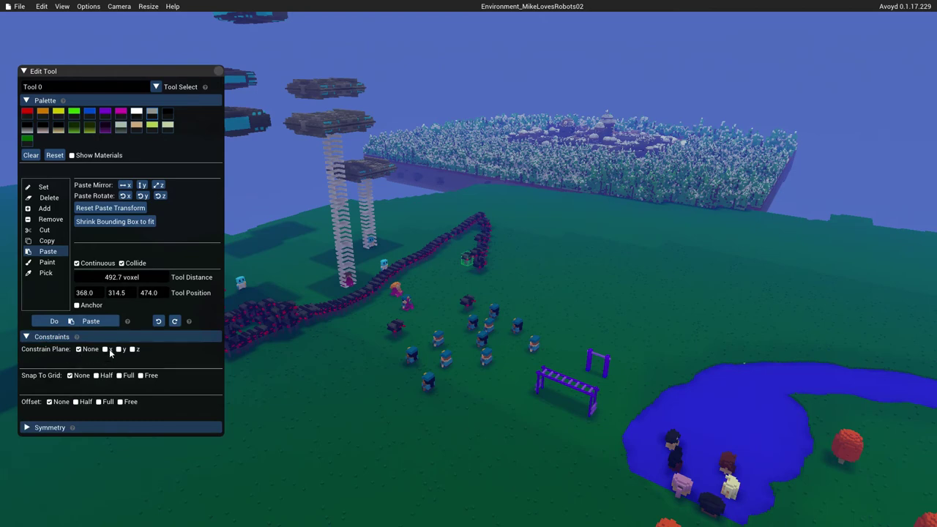
pyautogui.click(119, 349)
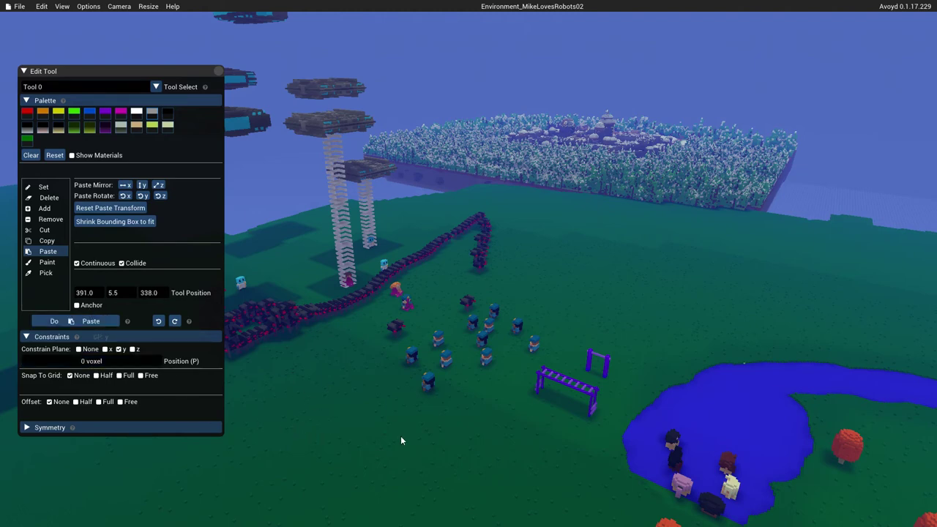
pyautogui.press('p')
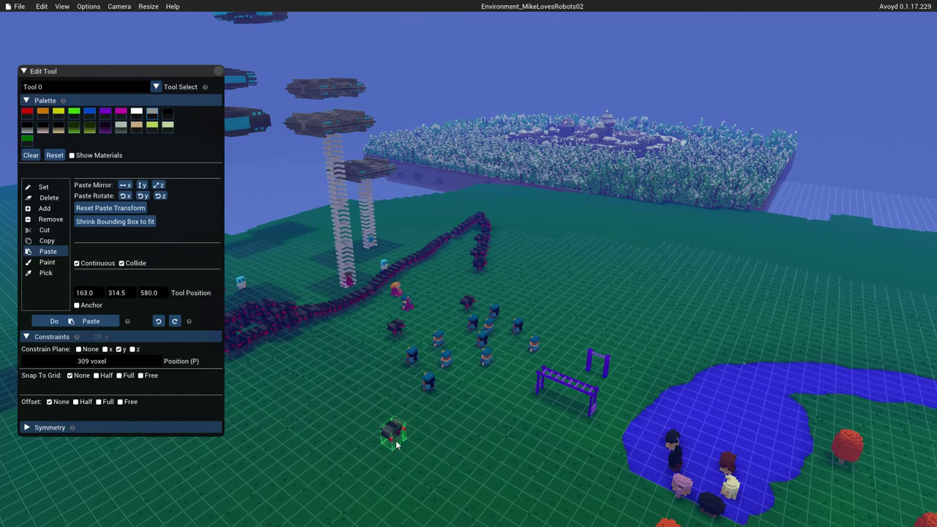
# - Turn off Collide for the alien bot brush, leaving it on the ground-level constraint plane
pyautogui.press('w')
pyautogui.moveTo(396, 443); pyautogui.dragTo(303, 487, button='right')
pyautogui.press('w')
pyautogui.press('s')
pyautogui.scroll(-10, 466, 262)
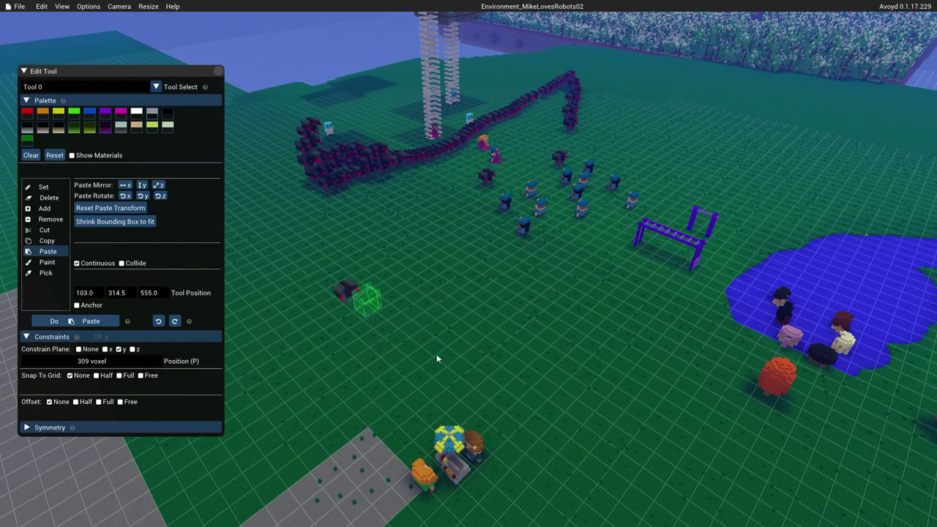
# - Paste long continuous trails of alien bots on the constraint plane, winding around the small figures and the saucer lifts
pyautogui.press('d')
pyautogui.click(468, 262)
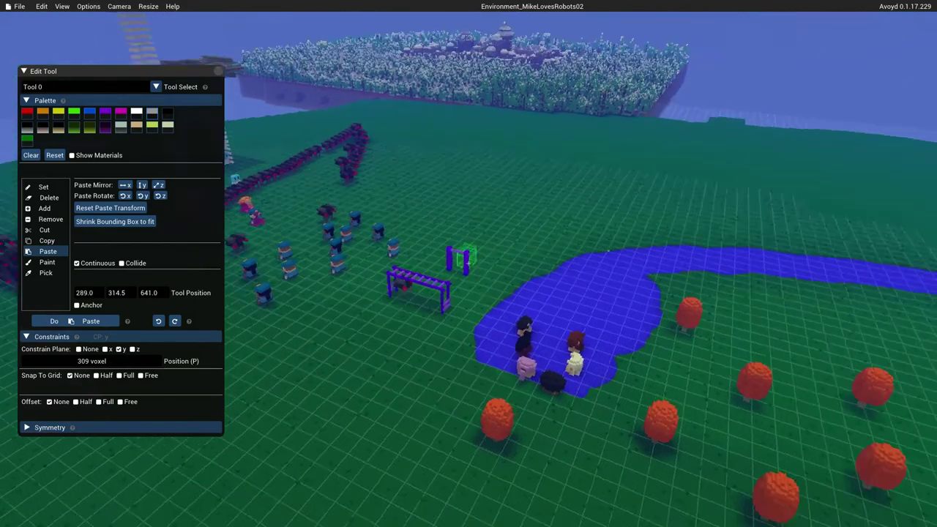
pyautogui.press('d')
pyautogui.press('a')
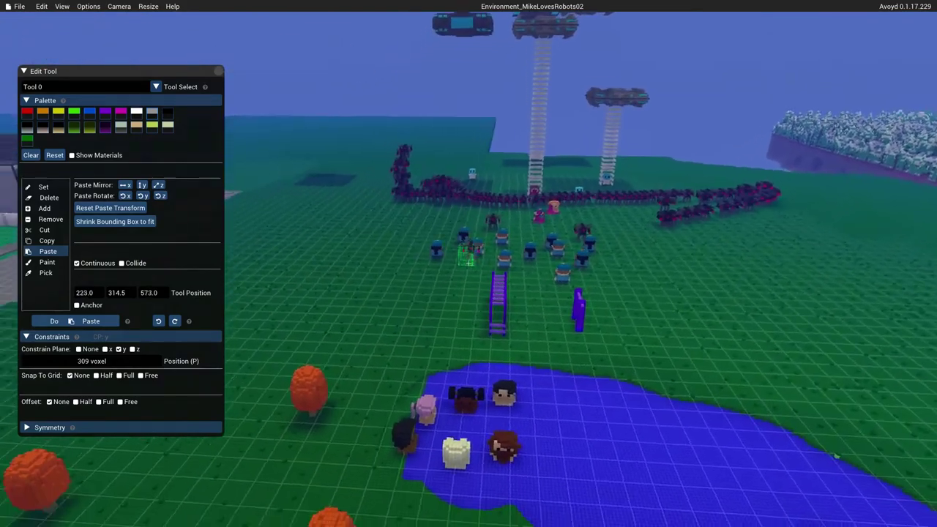
pyautogui.press('w')
pyautogui.press('w')
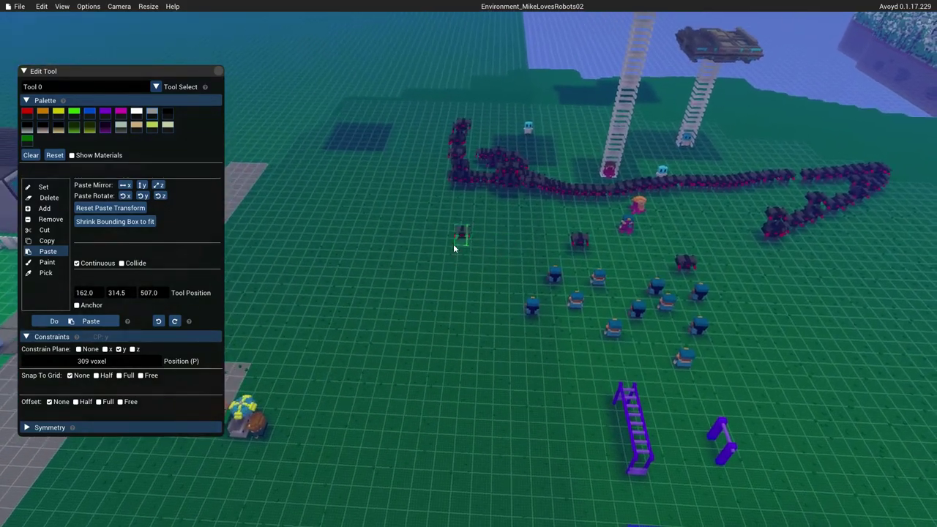
pyautogui.moveTo(388, 238)
pyautogui.mouseDown()
pyautogui.moveTo(353, 281)
pyautogui.moveTo(437, 379)
pyautogui.moveTo(378, 193)
pyautogui.moveTo(556, 244)
pyautogui.moveTo(856, 248)
pyautogui.moveTo(720, 342)
pyautogui.moveTo(852, 399)
pyautogui.moveTo(429, 439)
pyautogui.moveTo(300, 151)
pyautogui.moveTo(699, 143)
pyautogui.mouseUp()
pyautogui.moveTo(894, 233); pyautogui.dragTo(931, 233, button='right')
pyautogui.press('w')
pyautogui.press('d')
pyautogui.moveTo(468, 264); pyautogui.dragTo(275, 263, button='right')
pyautogui.press('s')
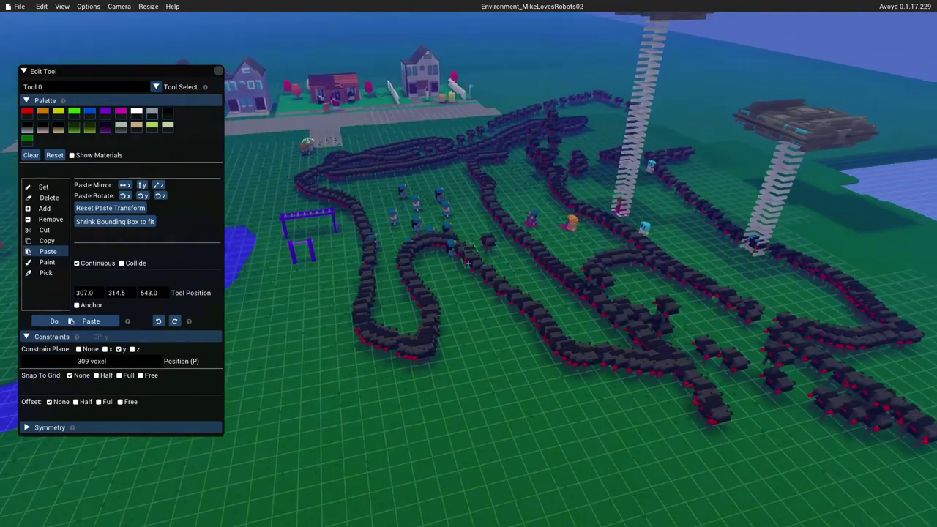
# - Paste two short separate trails of alien bots on the open grass beyond the winding trails
pyautogui.moveTo(368, 419)
pyautogui.mouseDown()
pyautogui.moveTo(439, 416)
pyautogui.moveTo(533, 393)
pyautogui.mouseUp()
pyautogui.moveTo(372, 473); pyautogui.dragTo(736, 505)
pyautogui.press('a')
pyautogui.moveTo(432, 409); pyautogui.dragTo(527, 396, button='right')
pyautogui.press('s')
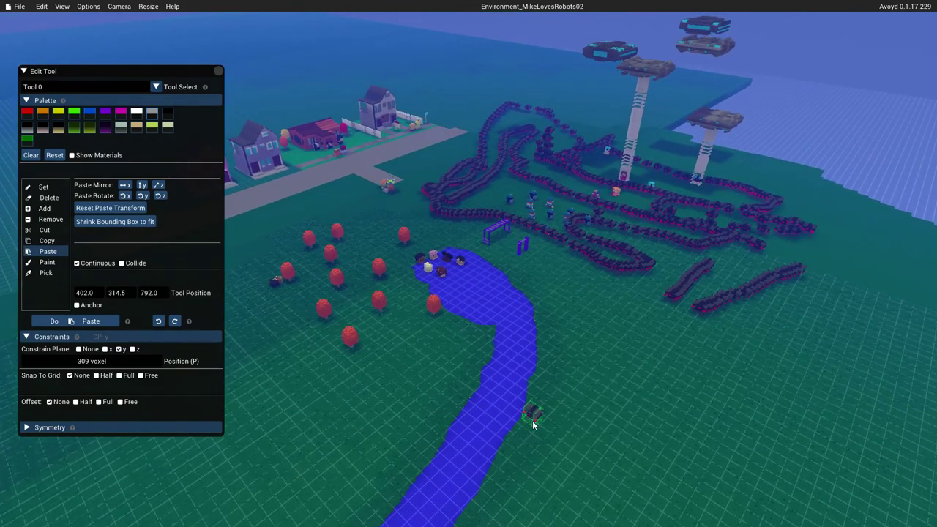
pyautogui.press('w')
pyautogui.moveTo(533, 415); pyautogui.dragTo(630, 419, button='right')
pyautogui.moveTo(466, 254)
pyautogui.mouseDown(button='right')
pyautogui.moveTo(471, 245)
pyautogui.moveTo(473, 256)
pyautogui.mouseUp(button='right')
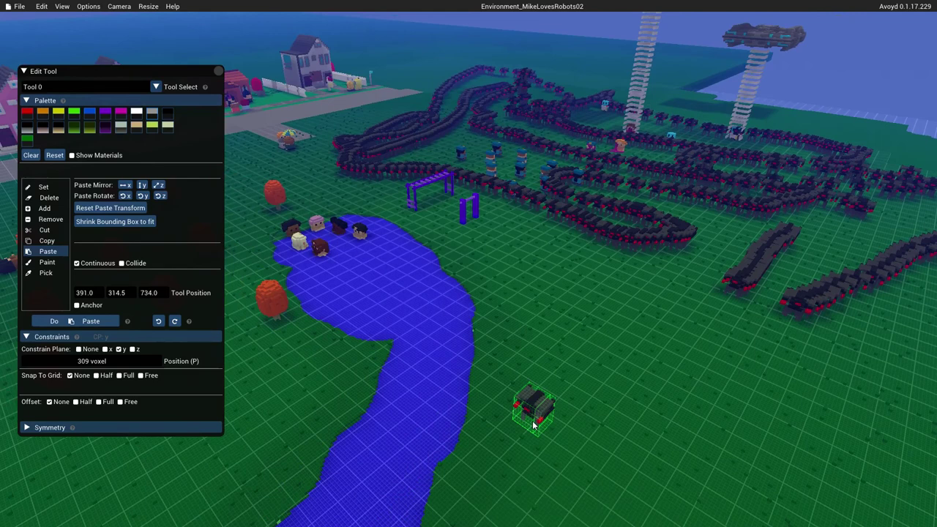